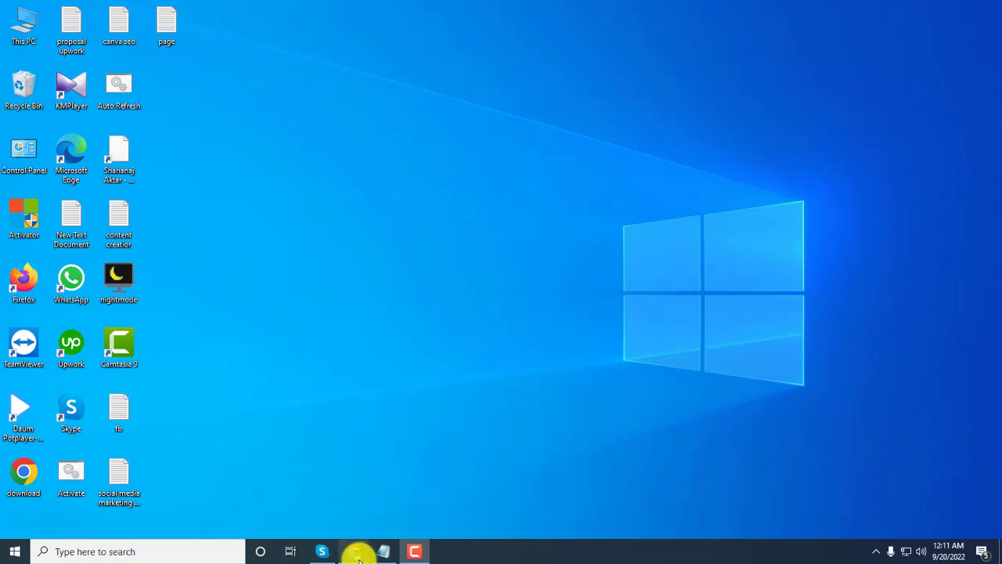
# Restore the Chrome window showing the Tohidul Academy bd Facebook page.
pyautogui.click(356, 552)
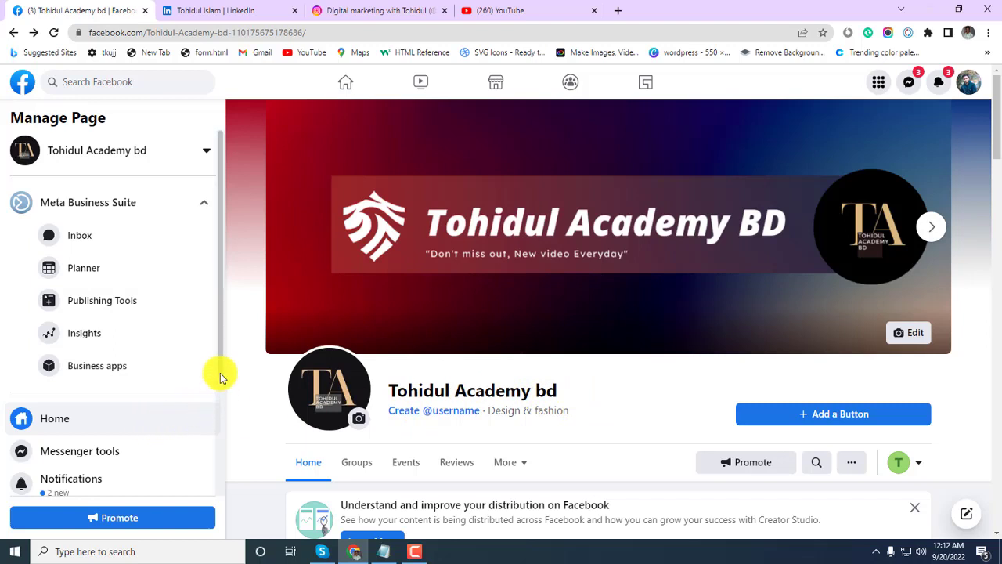
pyautogui.scroll(-1, 222, 391)
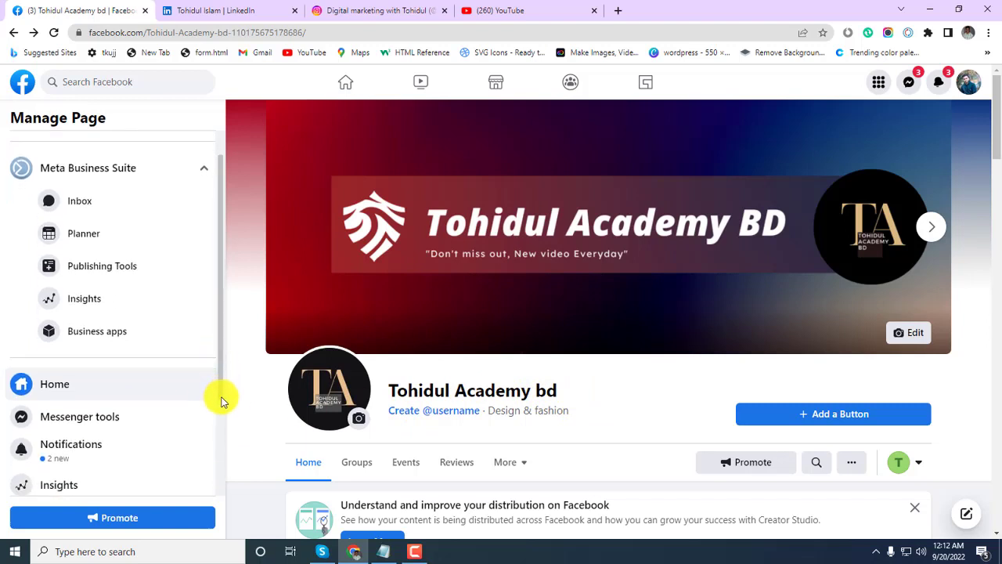
pyautogui.moveTo(221, 397); pyautogui.dragTo(227, 486)
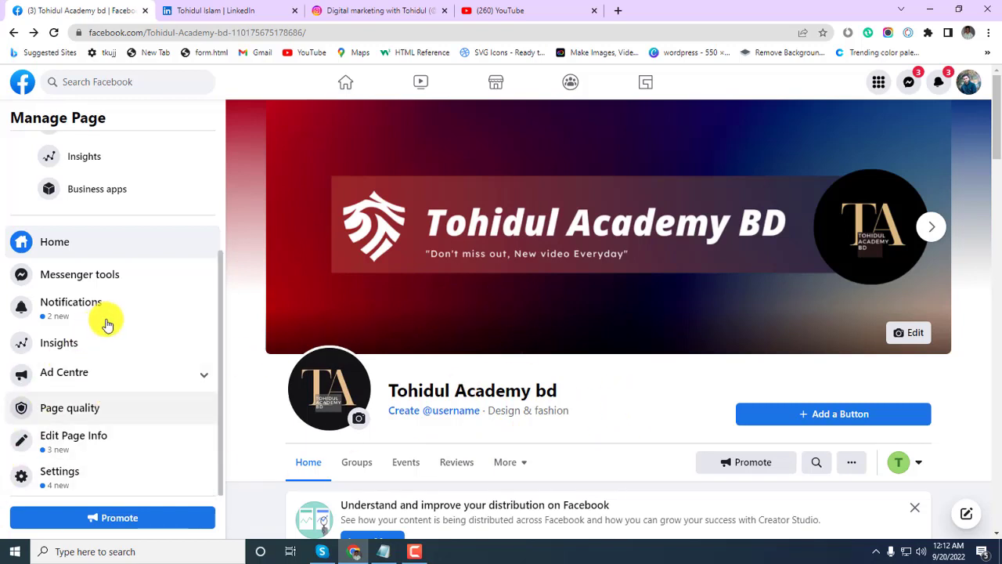
pyautogui.scroll(1, 220, 328)
pyautogui.moveTo(219, 327); pyautogui.dragTo(217, 217)
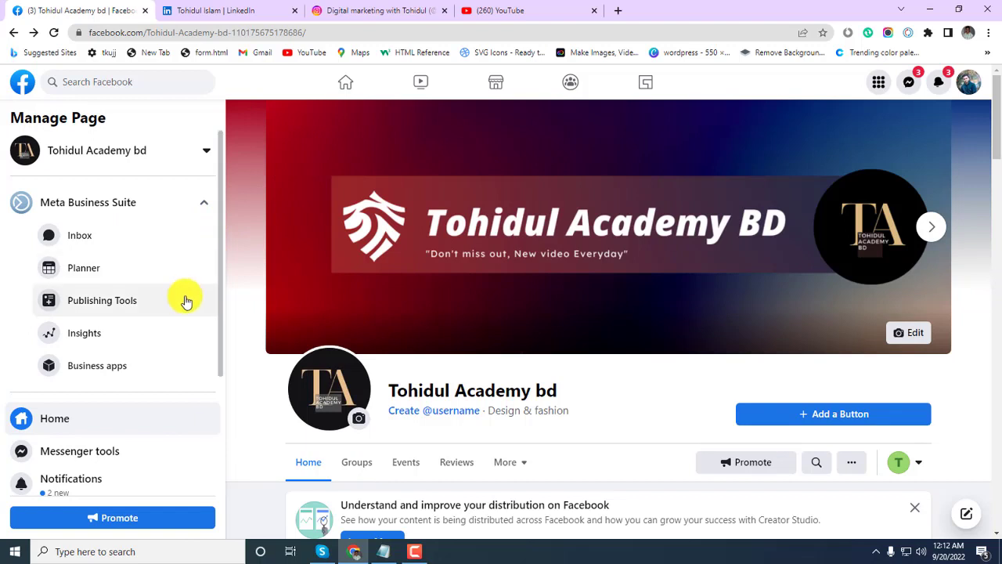
pyautogui.scroll(-2, 165, 317)
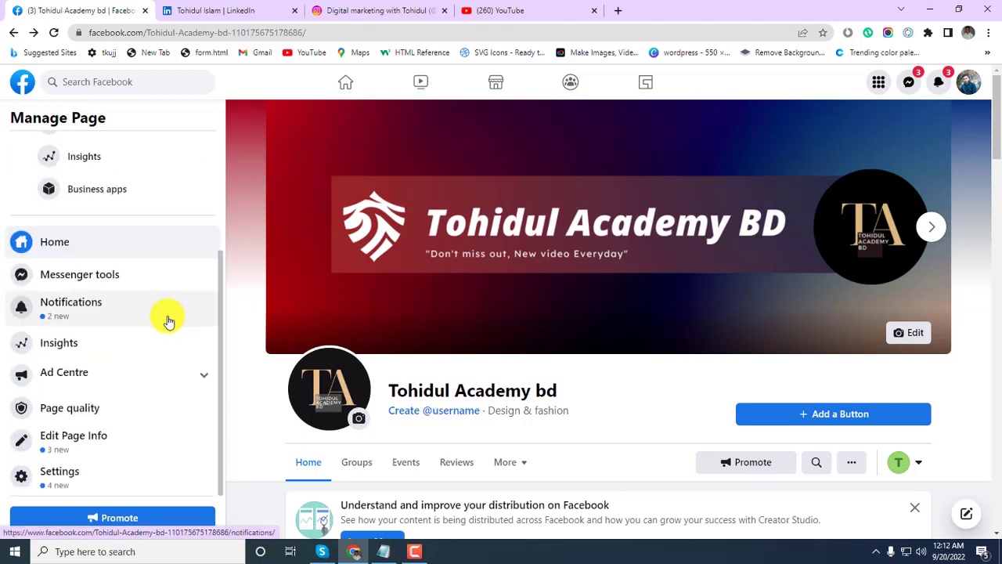
# Open Edit Page info for Tohidul Academy bd and review the Name and Username fields, leaving the name unchanged.
pyautogui.click(70, 448)
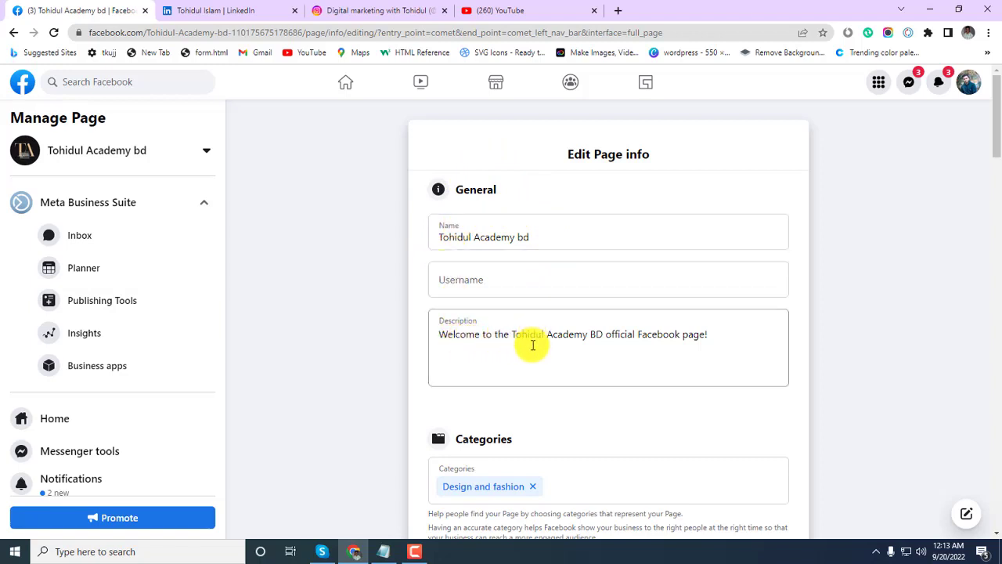
pyautogui.scroll(-1, 530, 344)
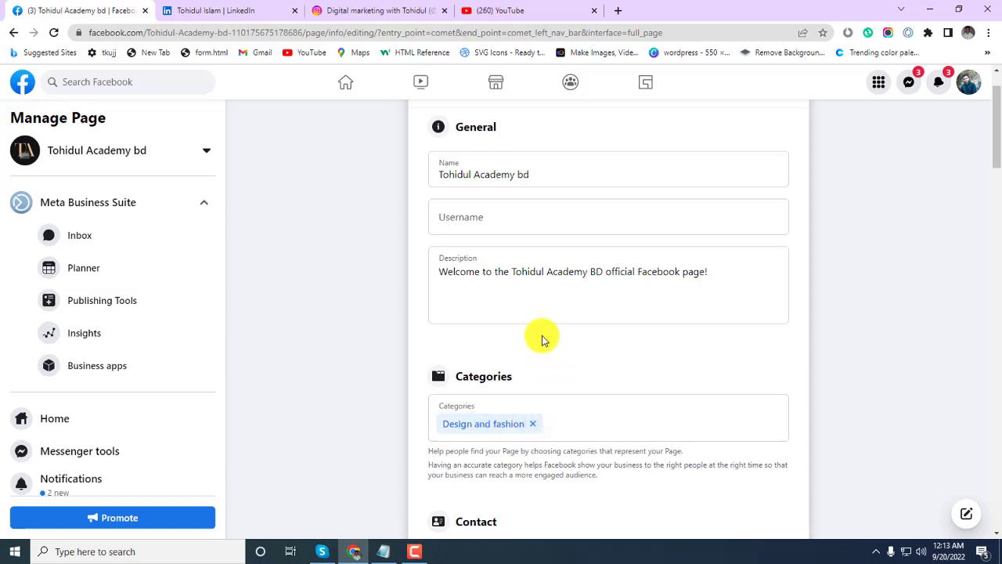
pyautogui.scroll(1, 539, 335)
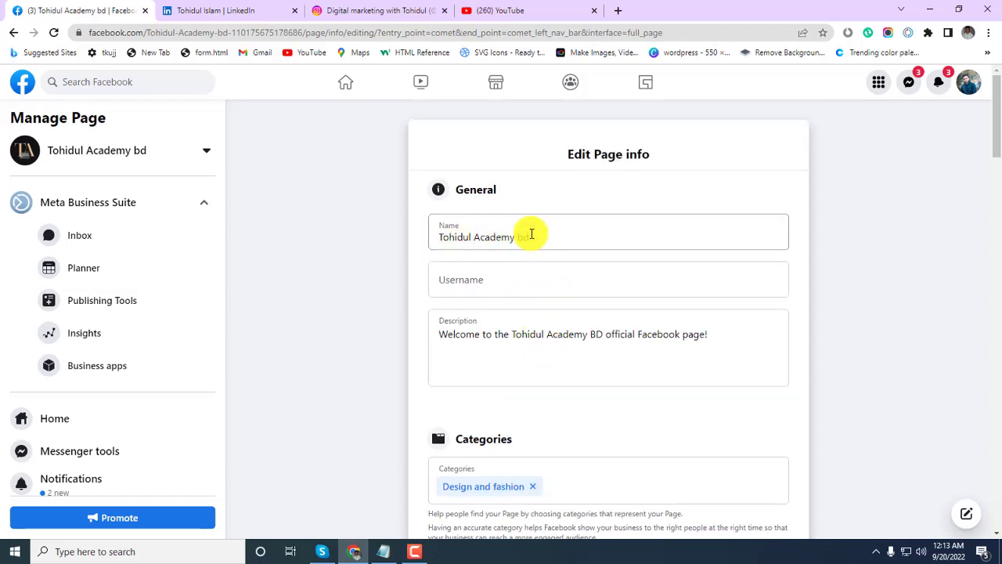
pyautogui.click(541, 236)
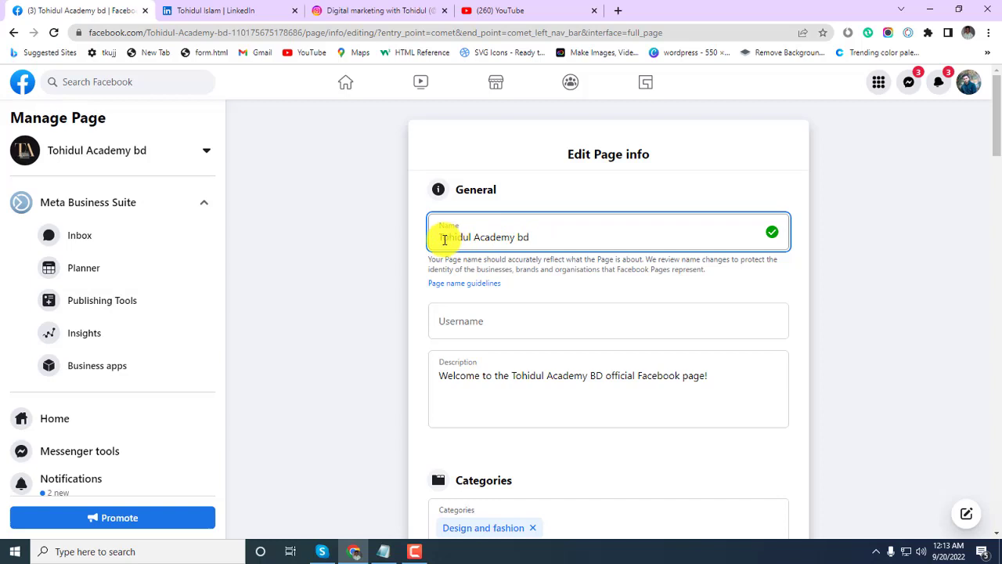
pyautogui.click(530, 183)
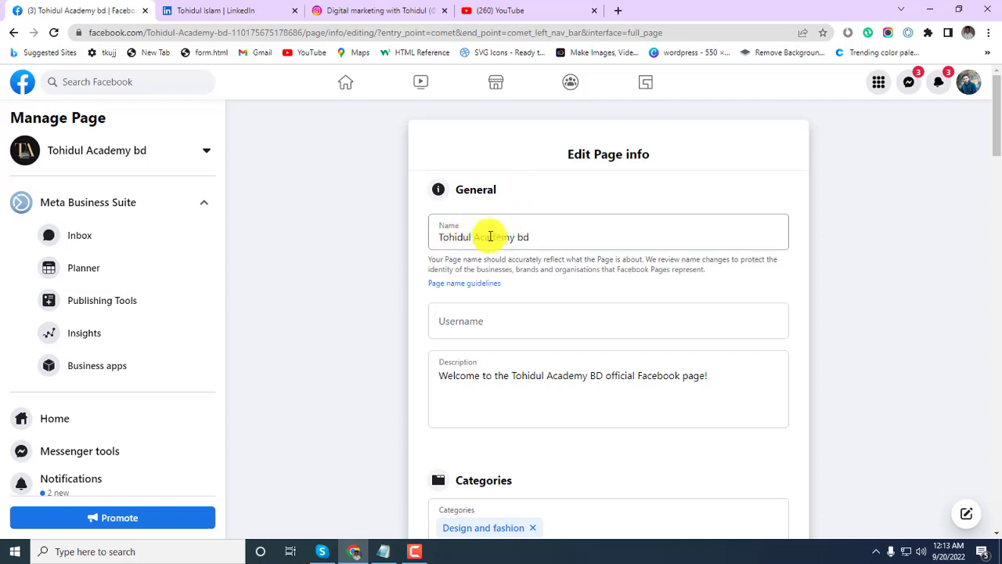
pyautogui.click(545, 198)
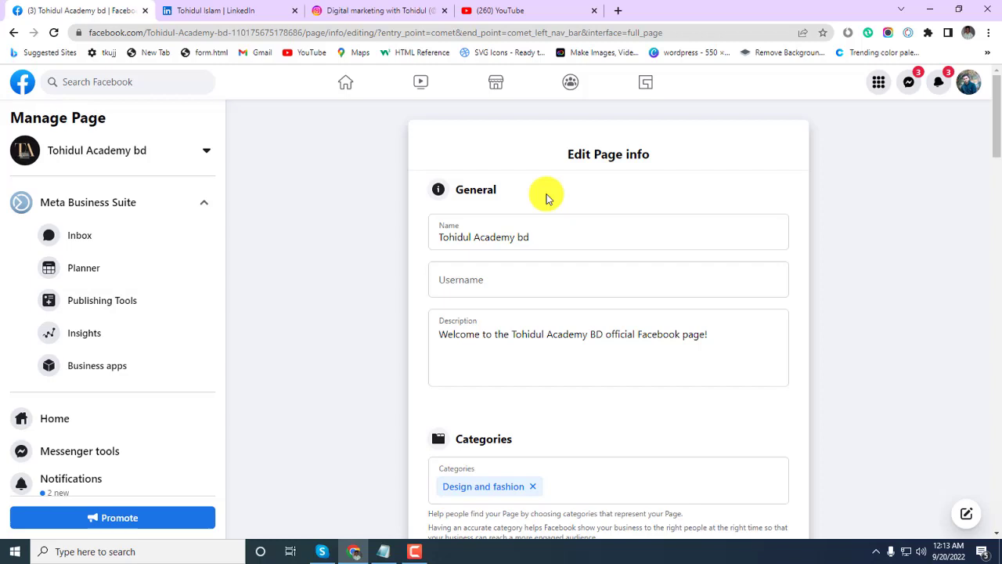
pyautogui.click(460, 234)
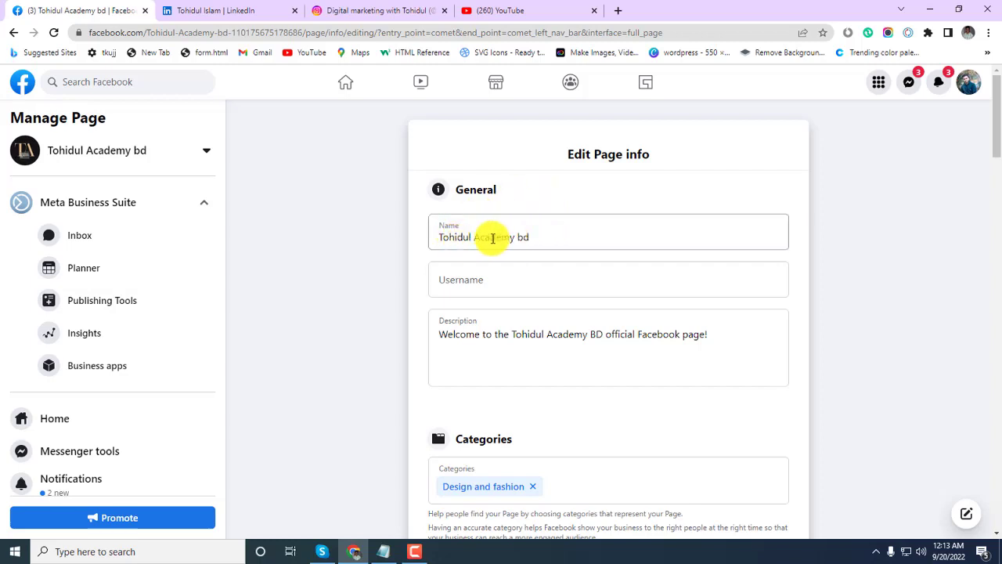
pyautogui.click(537, 239)
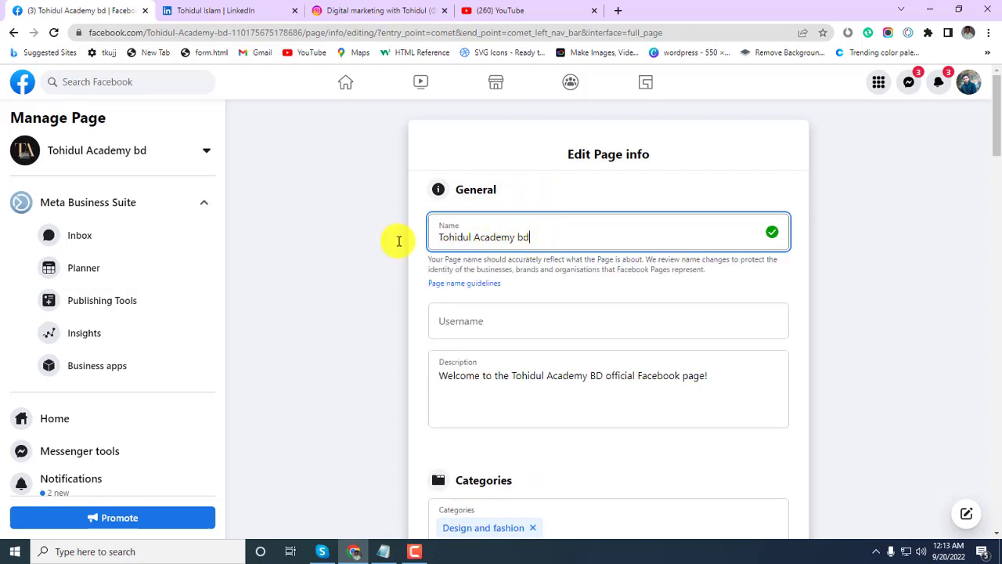
pyautogui.click(557, 187)
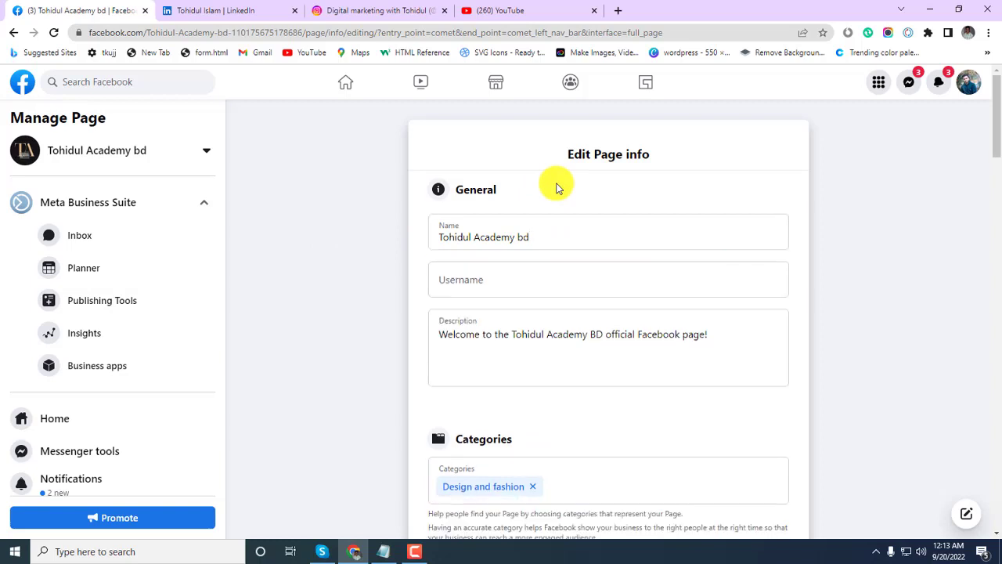
pyautogui.click(474, 282)
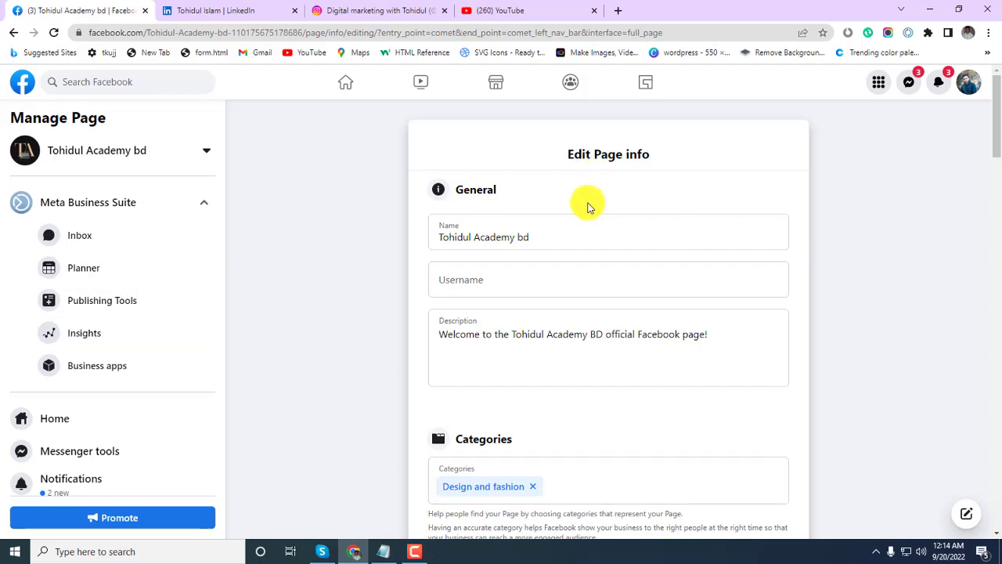
pyautogui.scroll(-3, 583, 219)
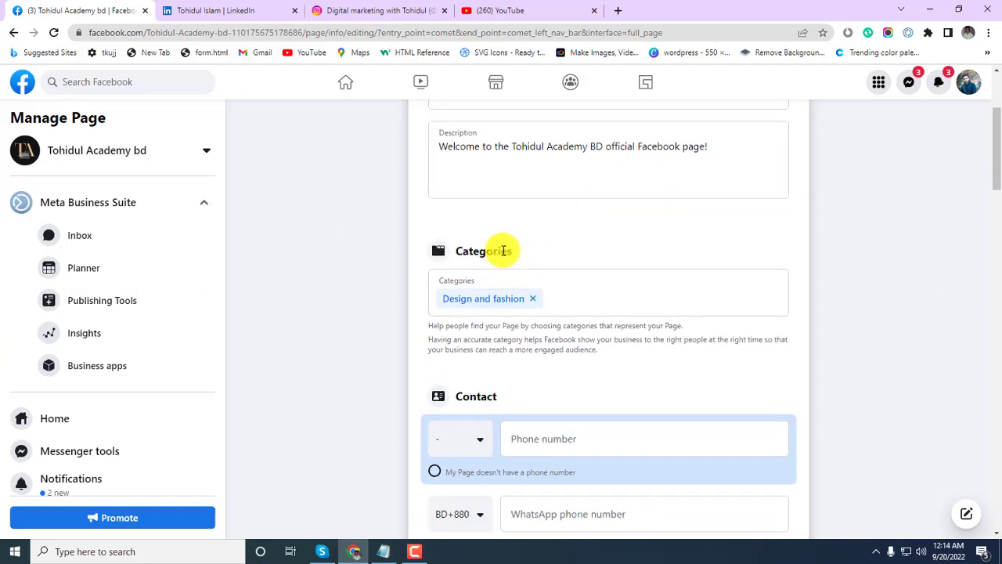
pyautogui.doubleClick(503, 251)
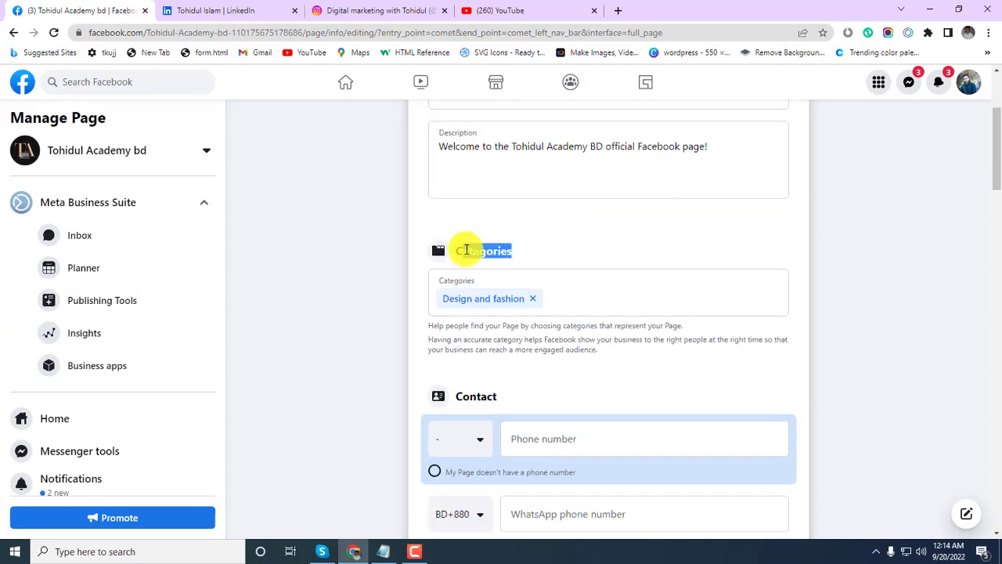
pyautogui.click(552, 243)
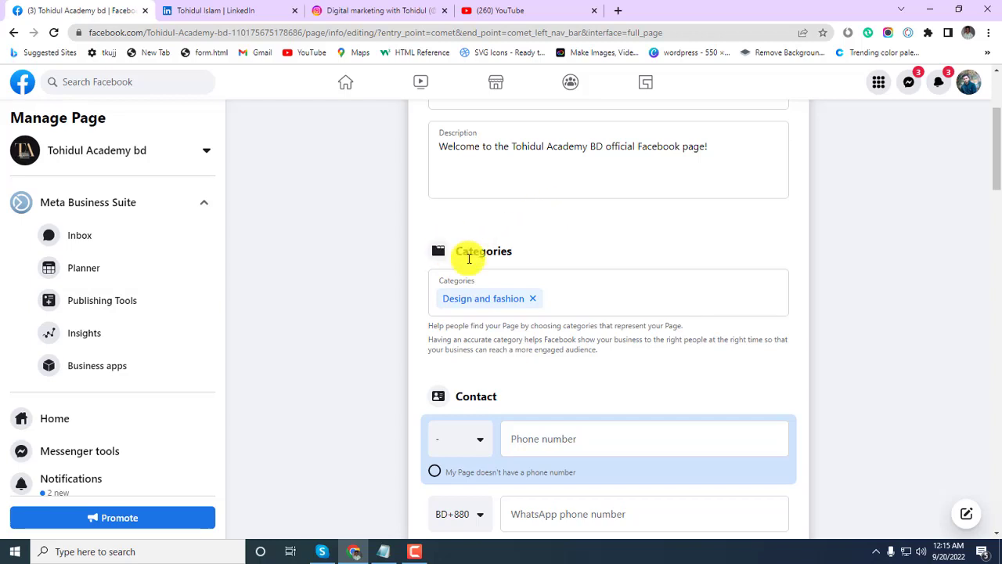
pyautogui.click(588, 293)
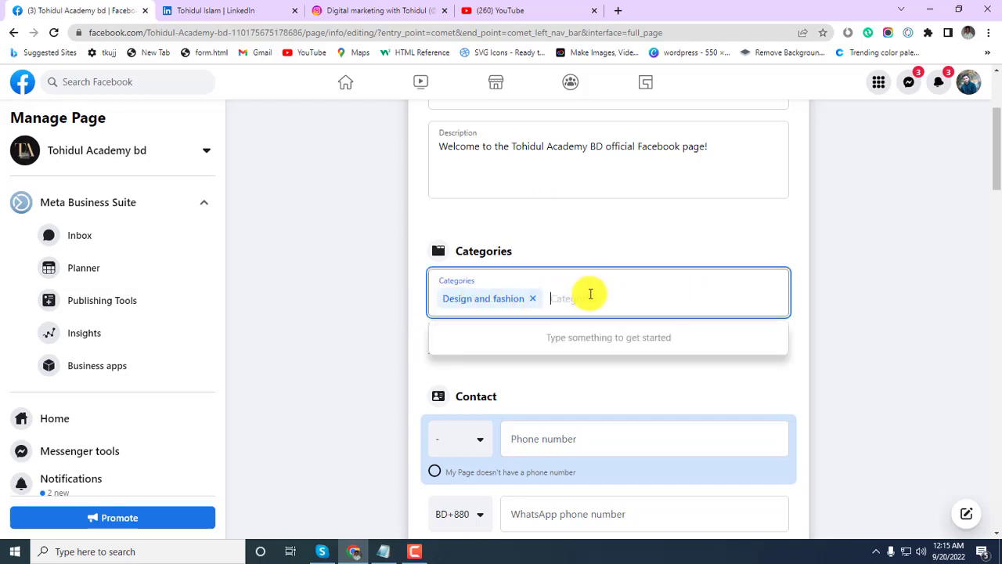
pyautogui.click(631, 234)
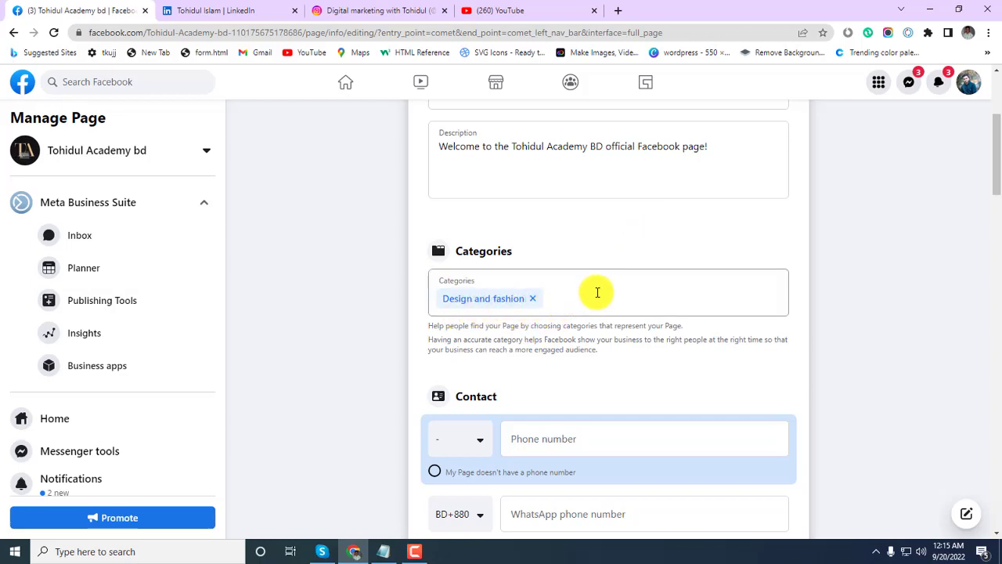
pyautogui.click(571, 303)
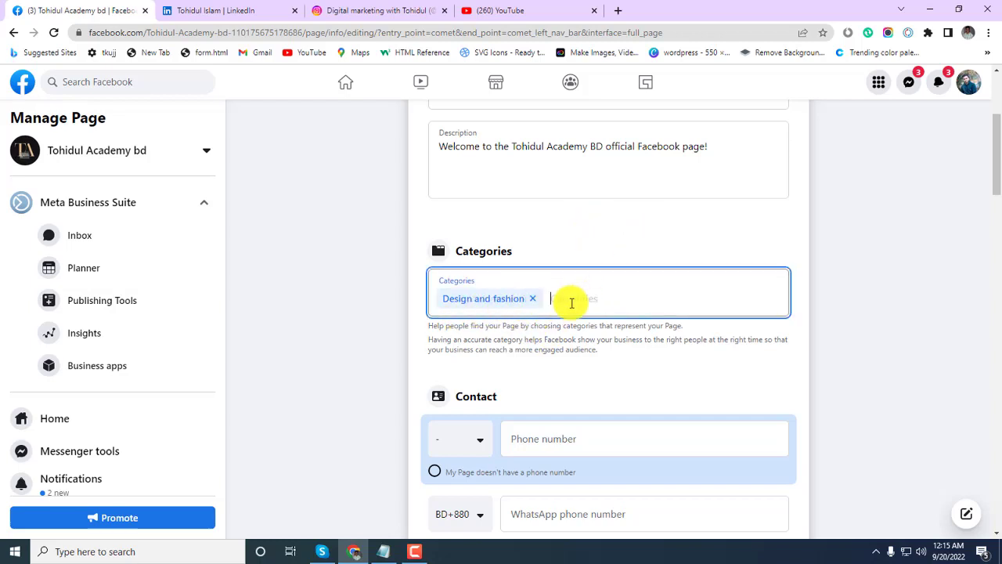
pyautogui.click(627, 230)
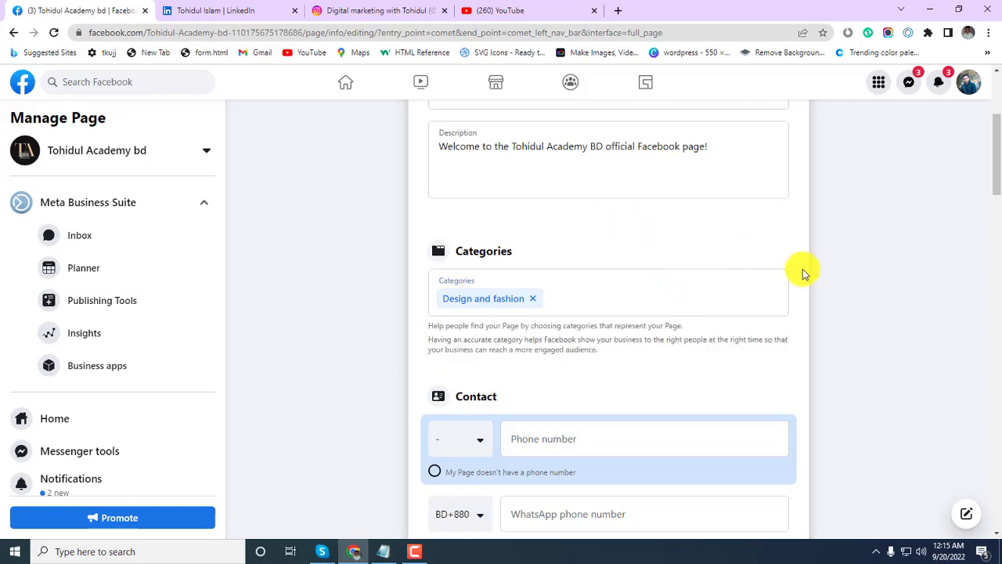
pyautogui.scroll(-2, 802, 273)
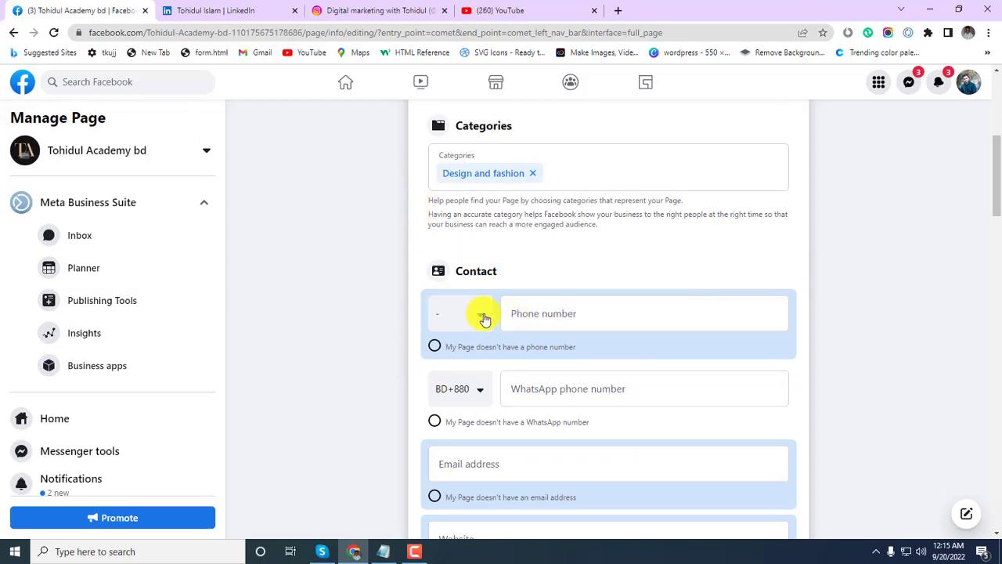
# Set the phone country code to Bangladesh (BD+880) by searching 'ba', leaving the number blank for now.
pyautogui.click(480, 317)
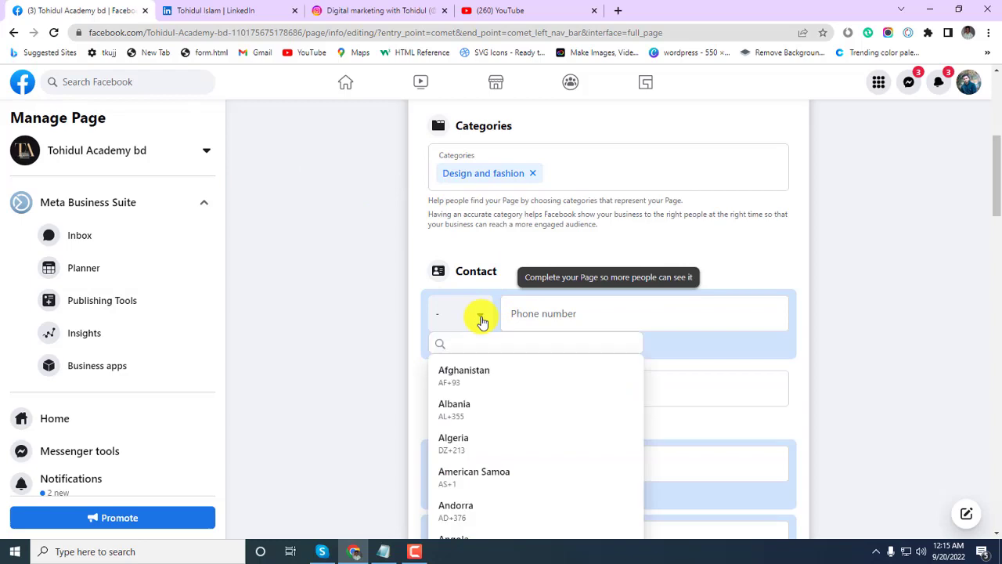
pyautogui.click(479, 318)
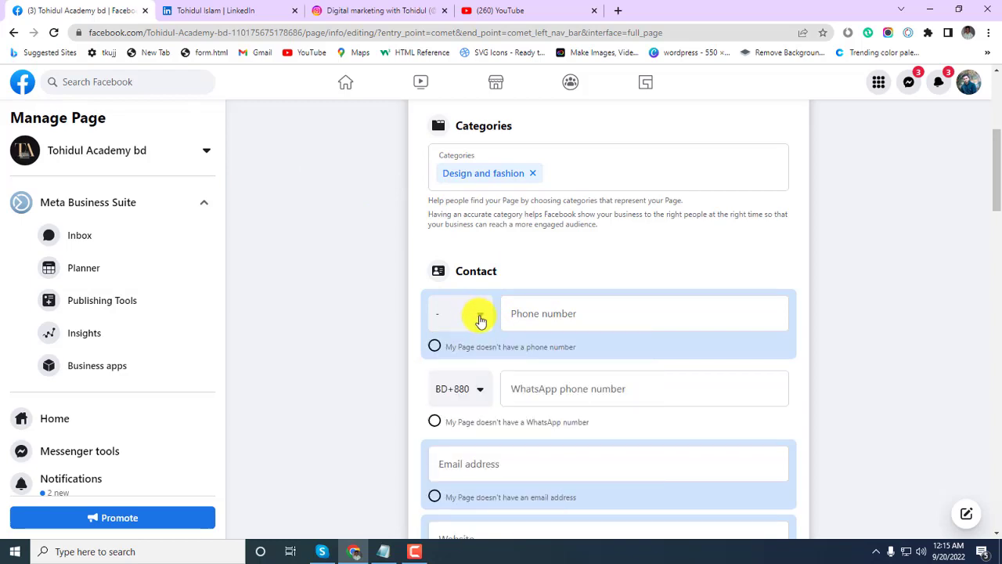
pyautogui.click(481, 317)
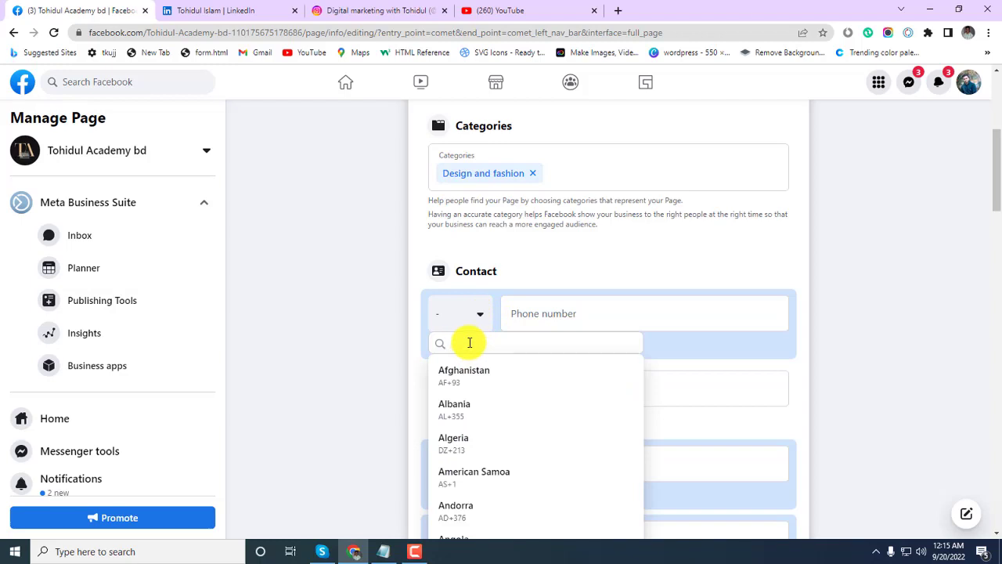
pyautogui.write('ba')
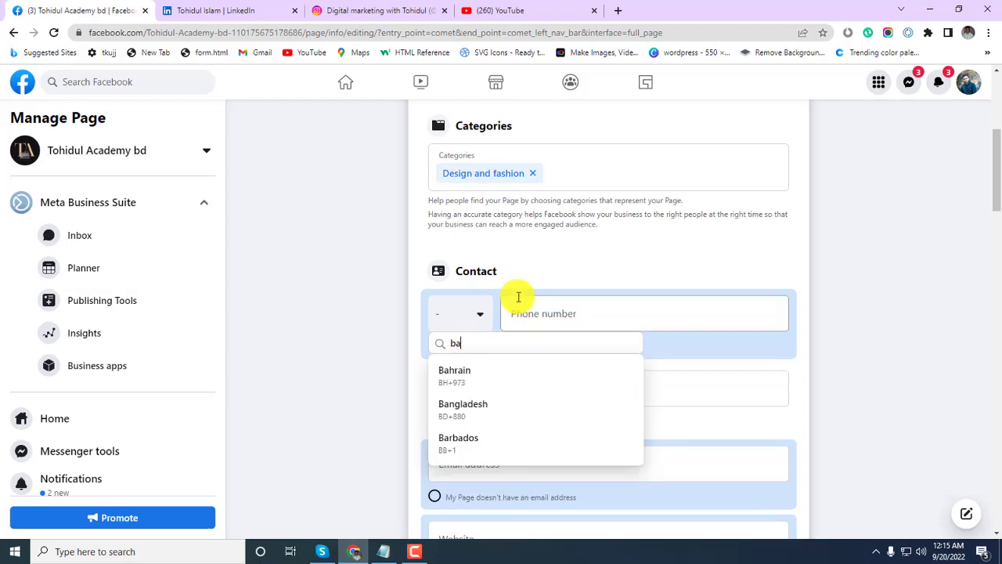
pyautogui.click(479, 423)
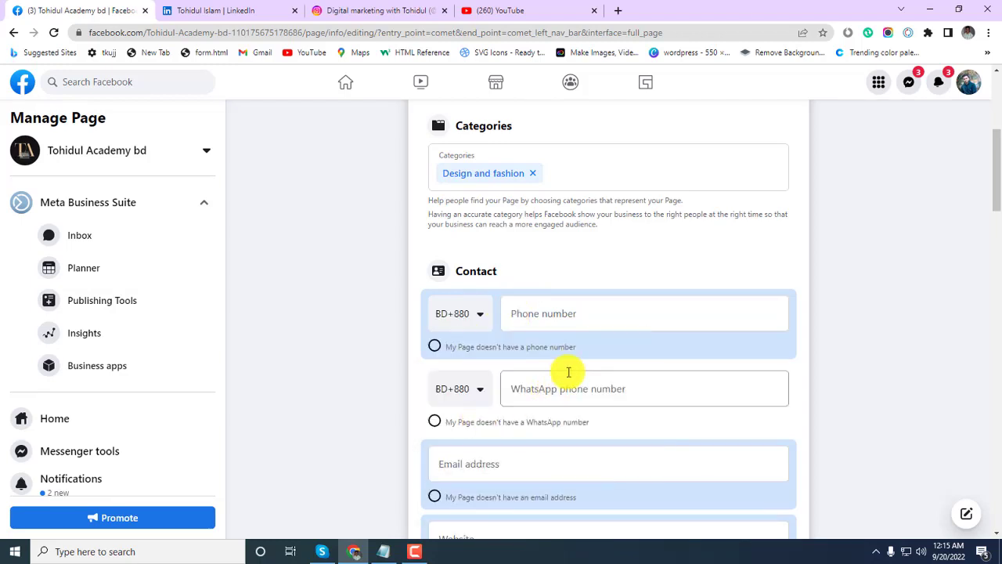
pyautogui.click(543, 313)
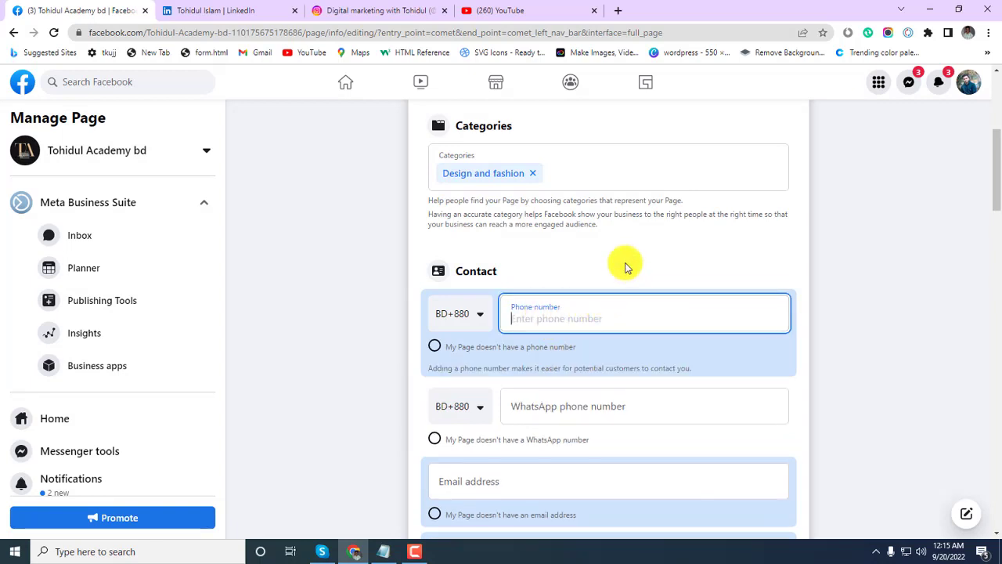
pyautogui.click(624, 268)
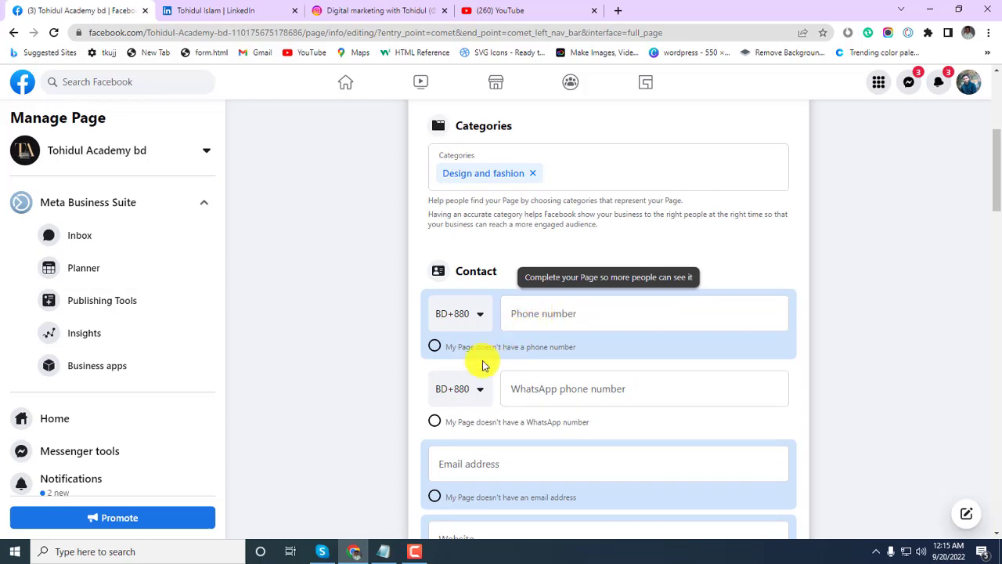
pyautogui.scroll(-1, 509, 379)
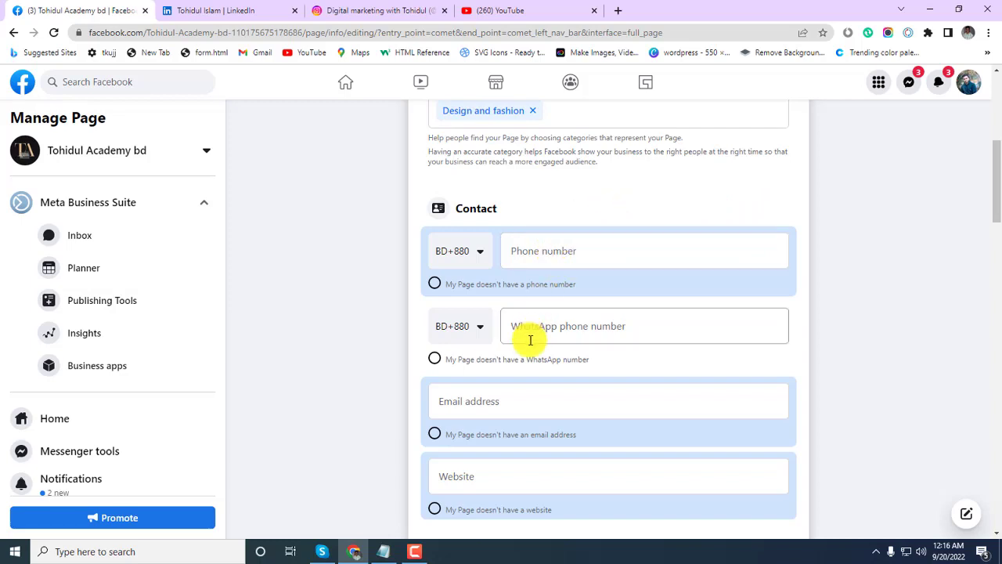
# Enter the Page's contact phone number.
pyautogui.click(549, 252)
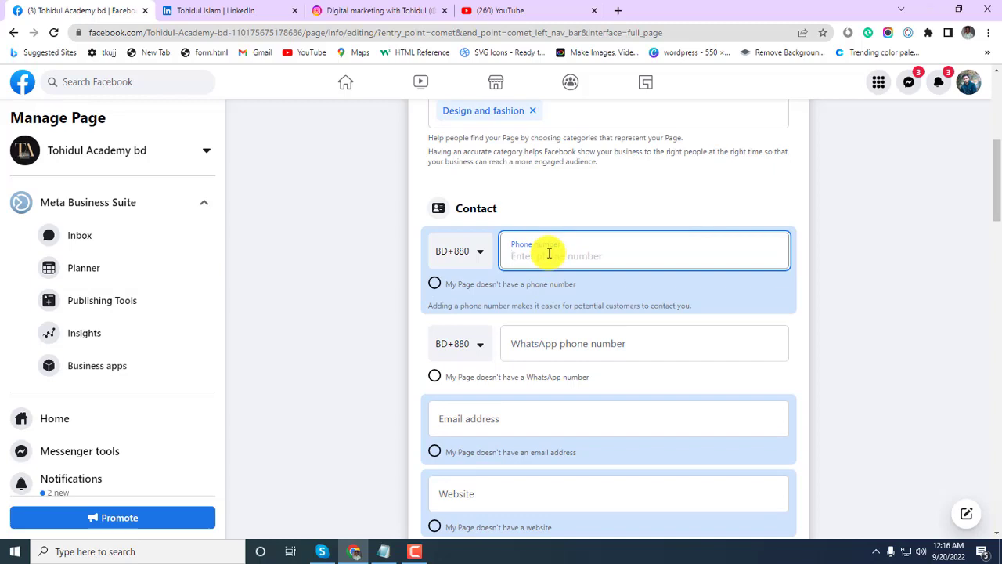
pyautogui.write('p')
pyautogui.press('BackSpace')
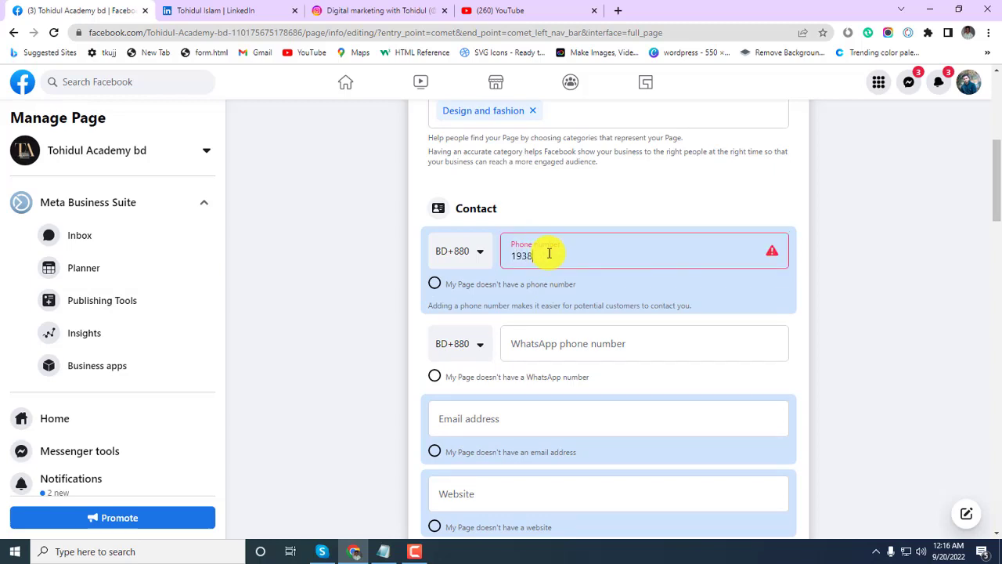
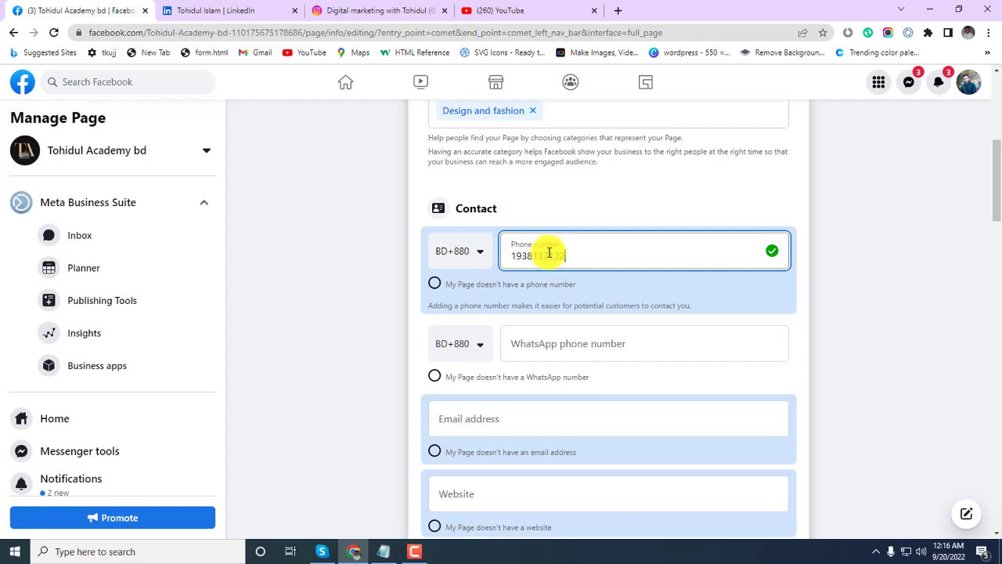
# Enter the Page's WhatsApp number, bringing up the Connect your account dialog.
pyautogui.click(531, 349)
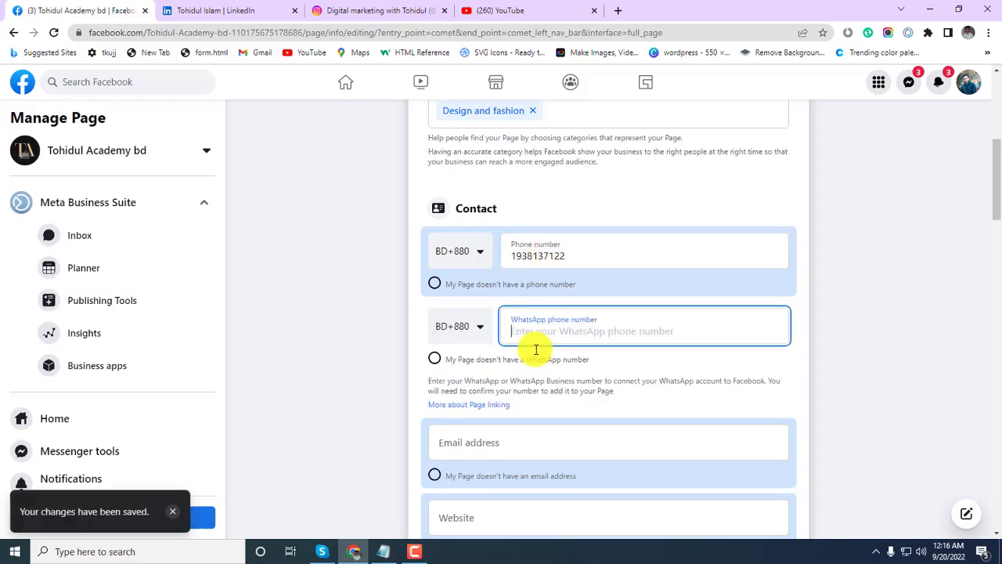
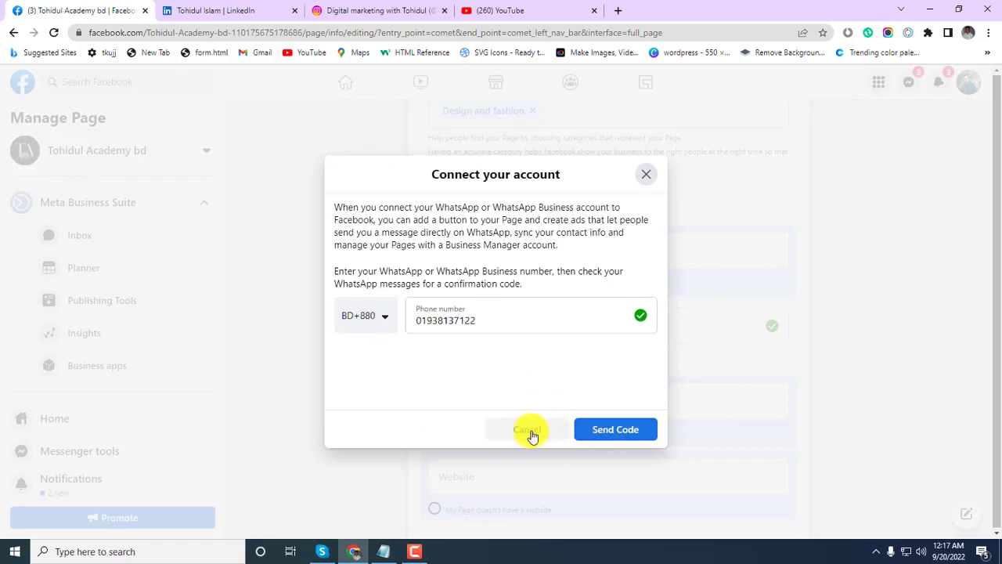
# Request a WhatsApp confirmation code, then cancel the confirmation without entering it.
pyautogui.click(612, 433)
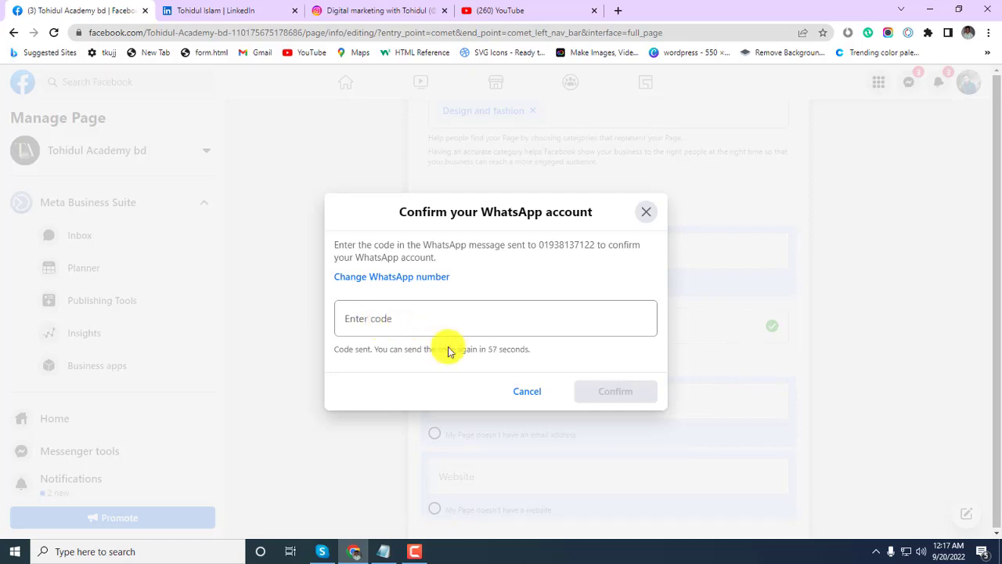
pyautogui.click(526, 391)
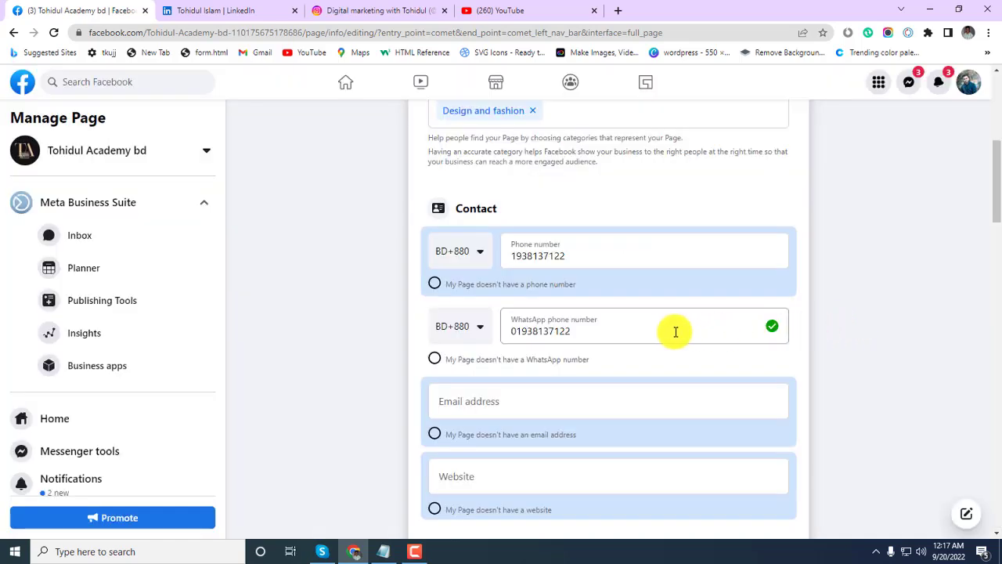
pyautogui.scroll(-1, 673, 336)
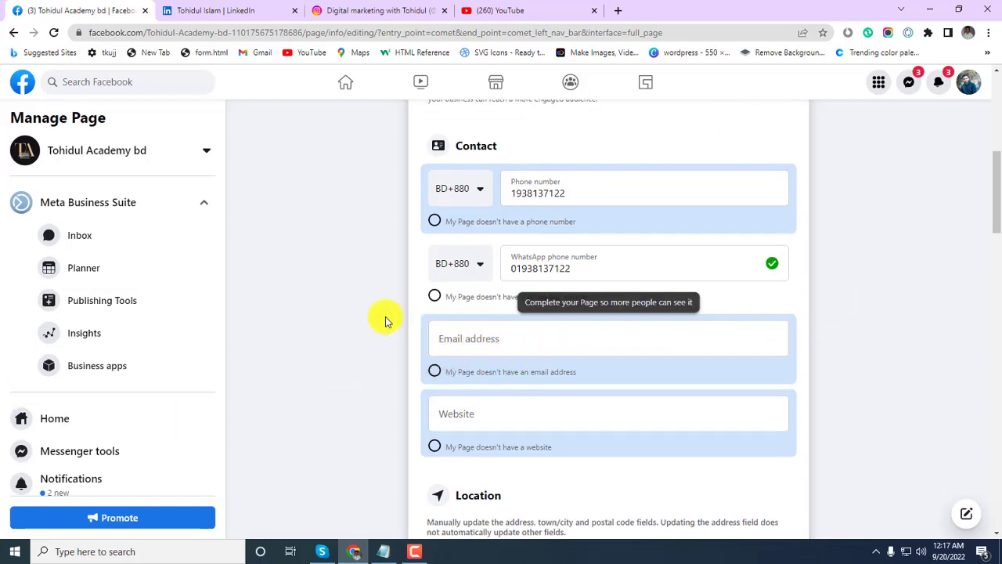
# Enter the Page's Gmail contact email address so it is accepted.
pyautogui.click(482, 342)
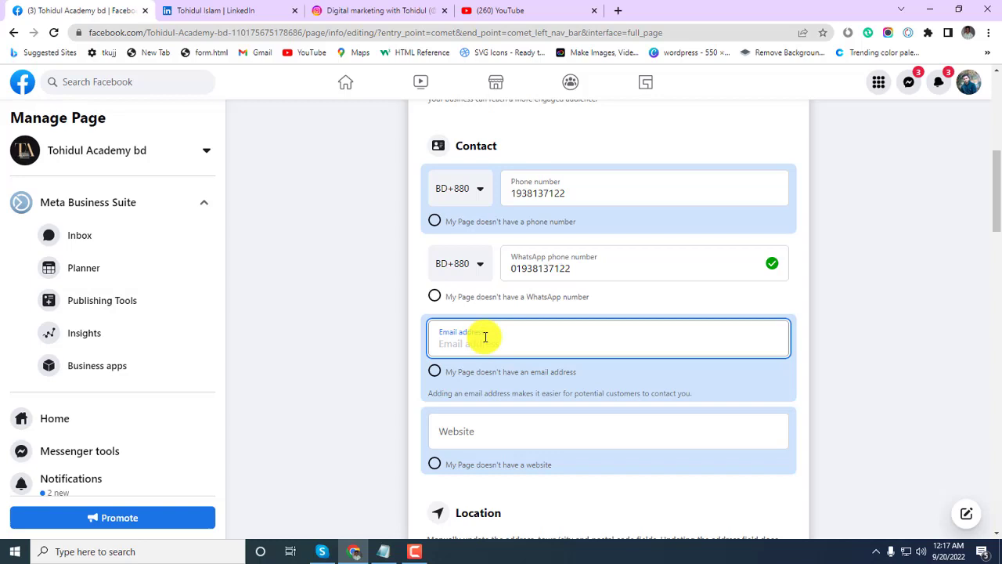
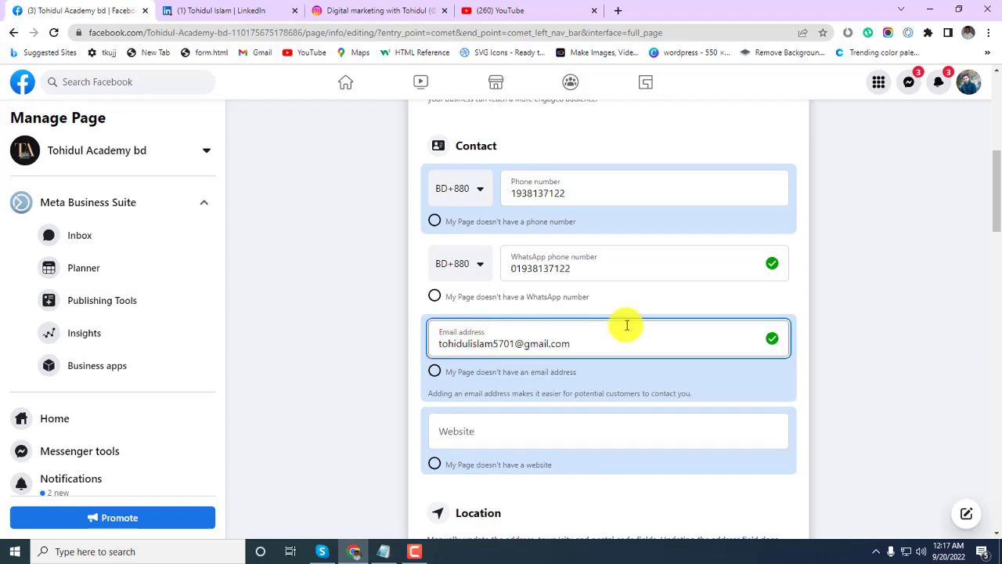
pyautogui.click(660, 302)
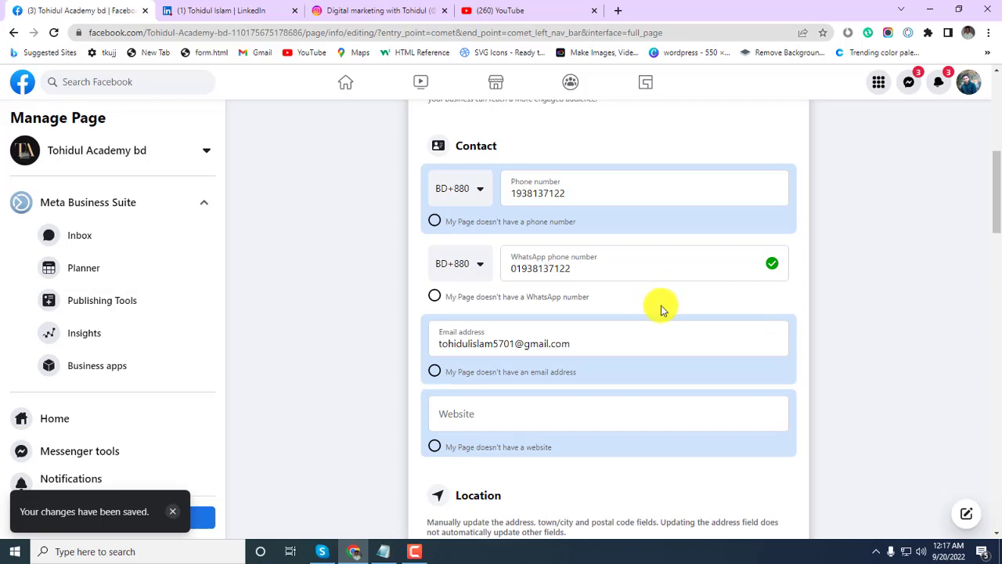
pyautogui.click(582, 344)
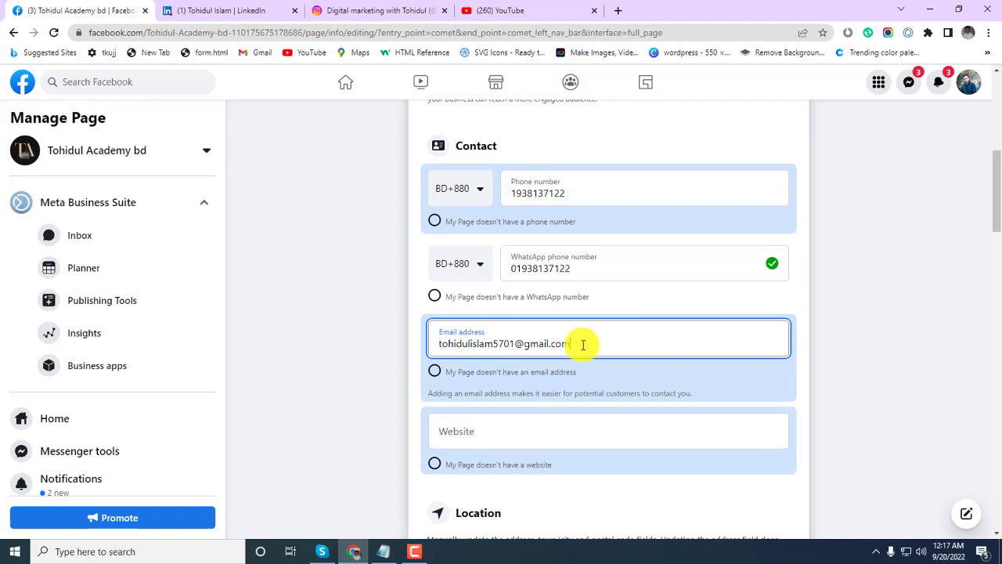
# Save the entered email address by clicking outside the field.
pyautogui.scroll(-6, 686, 379)
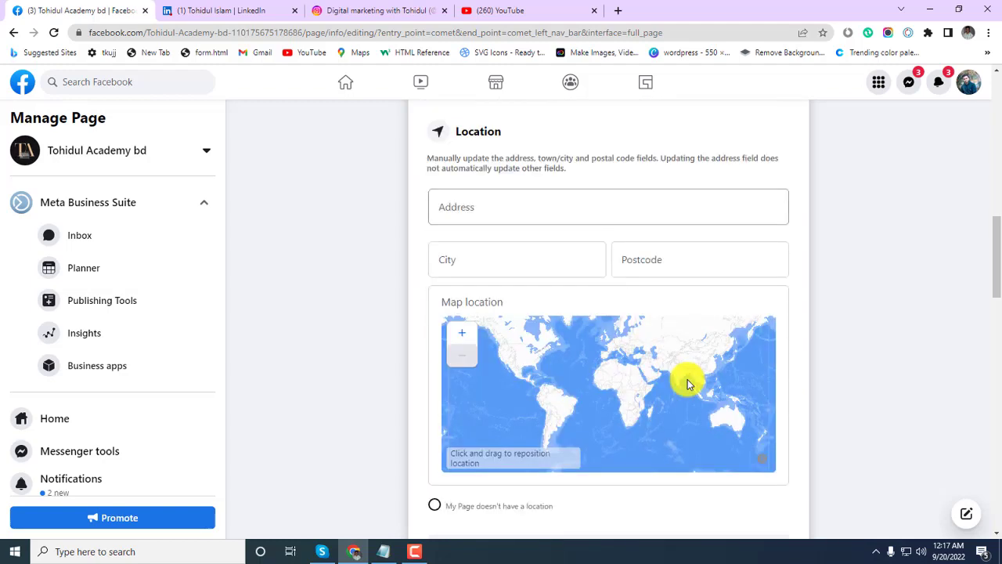
pyautogui.scroll(2, 705, 374)
pyautogui.scroll(2, 571, 242)
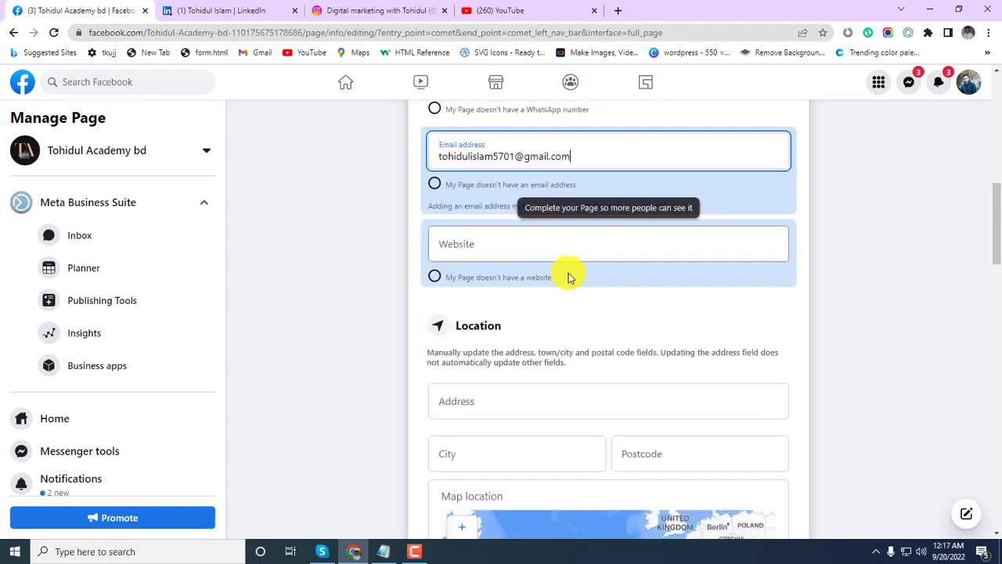
pyautogui.scroll(2, 569, 273)
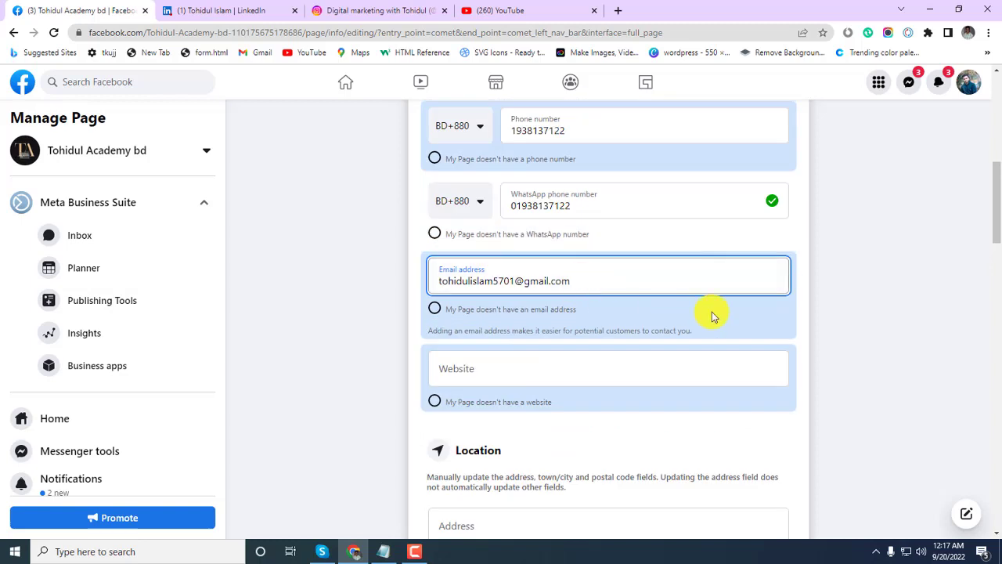
pyautogui.click(857, 324)
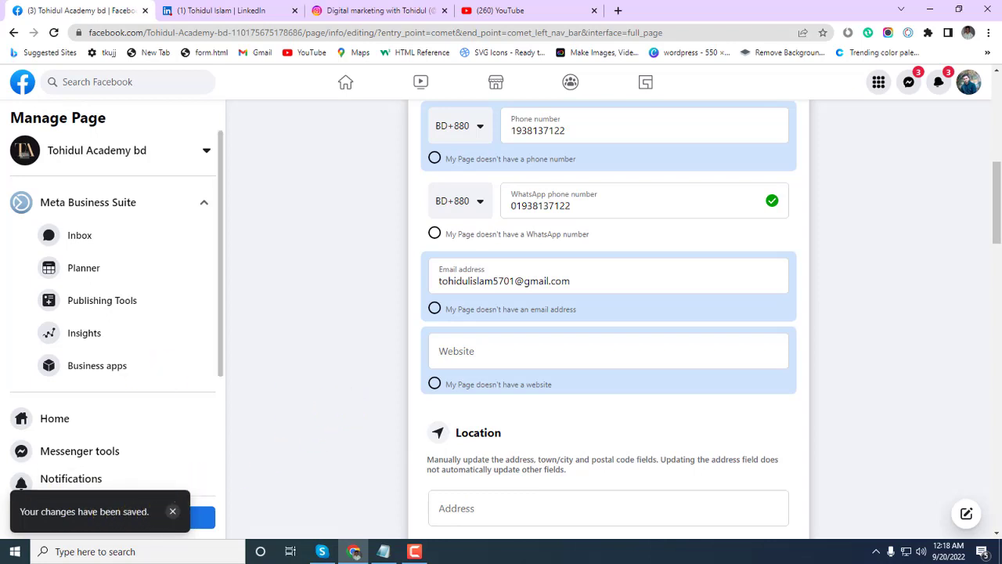
# Leave the Website field empty and move down to the Location section.
pyautogui.click(485, 362)
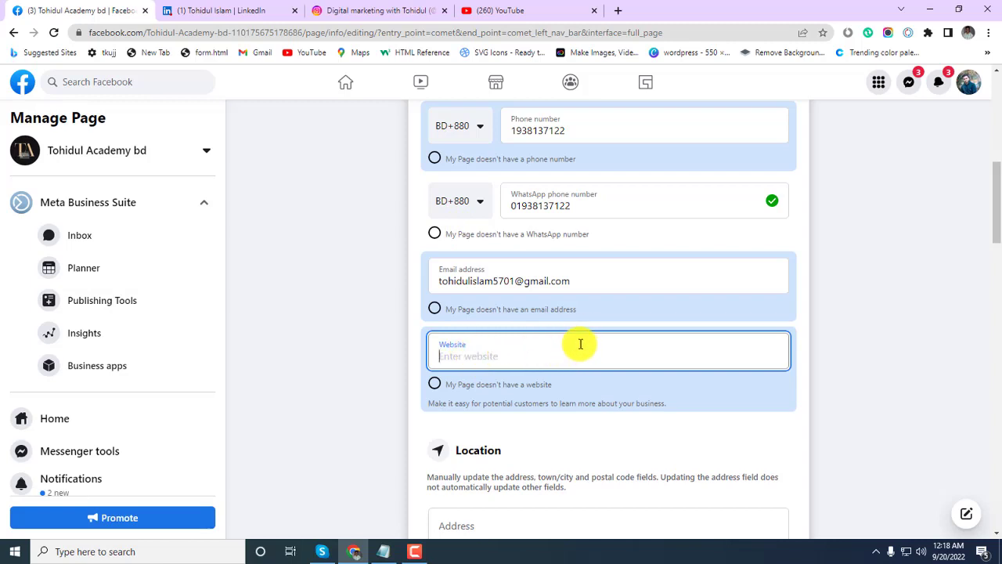
pyautogui.scroll(-1, 483, 352)
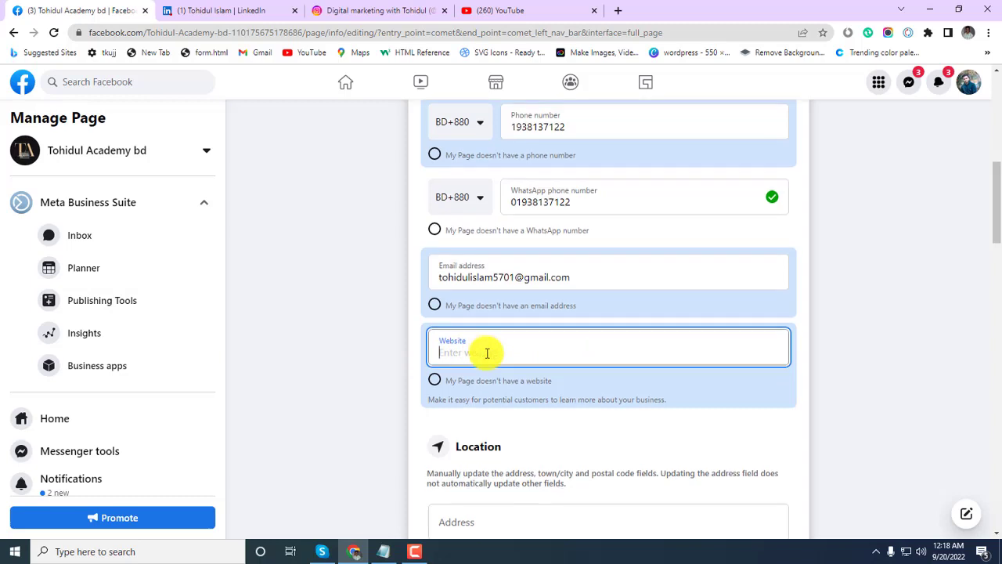
pyautogui.scroll(-1, 487, 353)
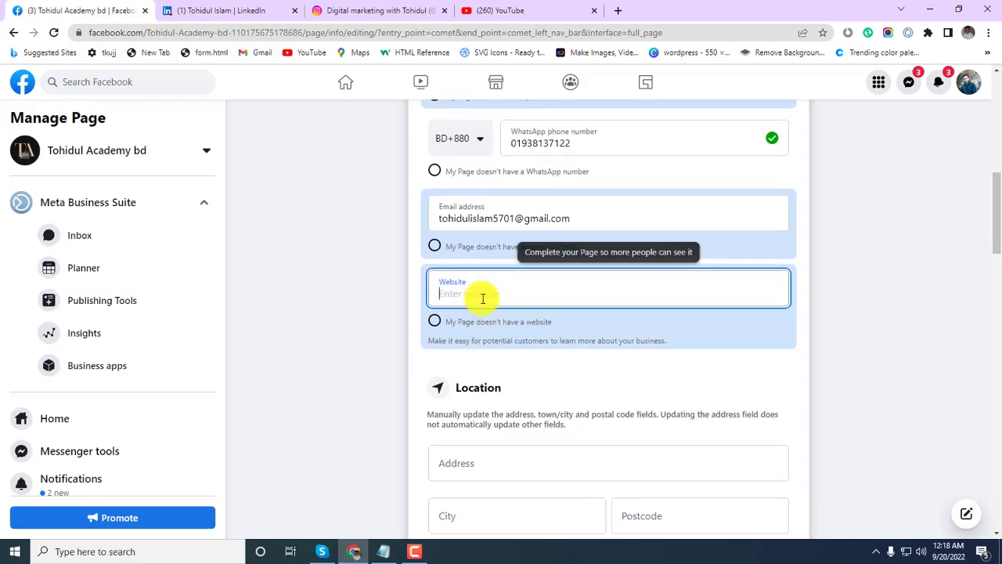
pyautogui.scroll(-1, 610, 296)
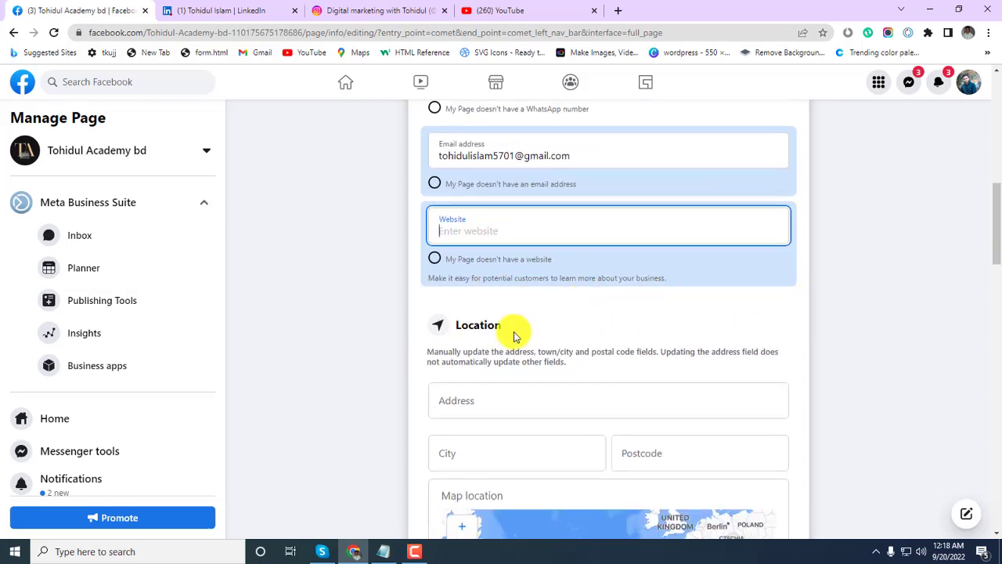
pyautogui.scroll(-2, 539, 313)
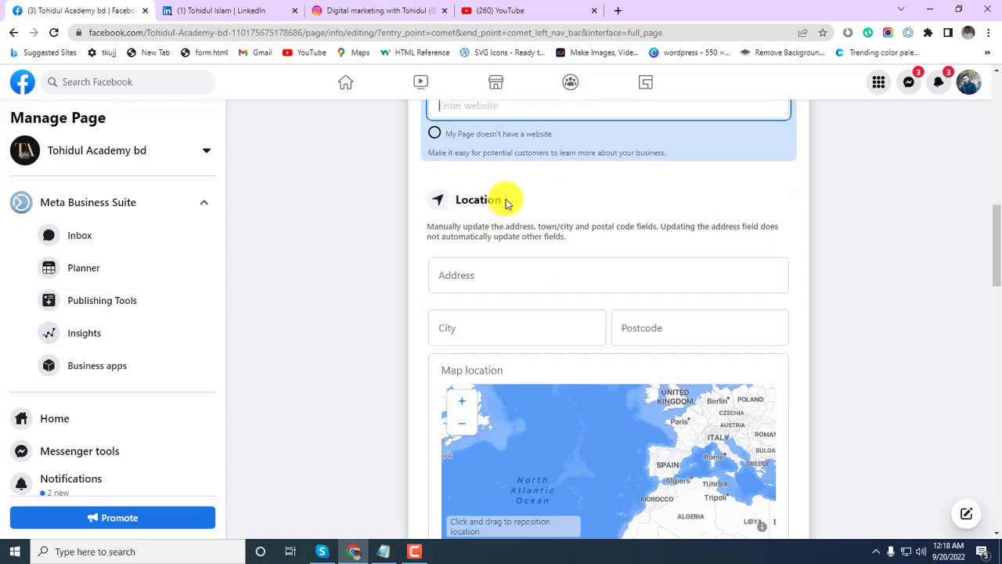
# Fill in the street address, city Khulna (Khulna Division) and postcode, then save the Location.
pyautogui.click(506, 199)
pyautogui.click(469, 262)
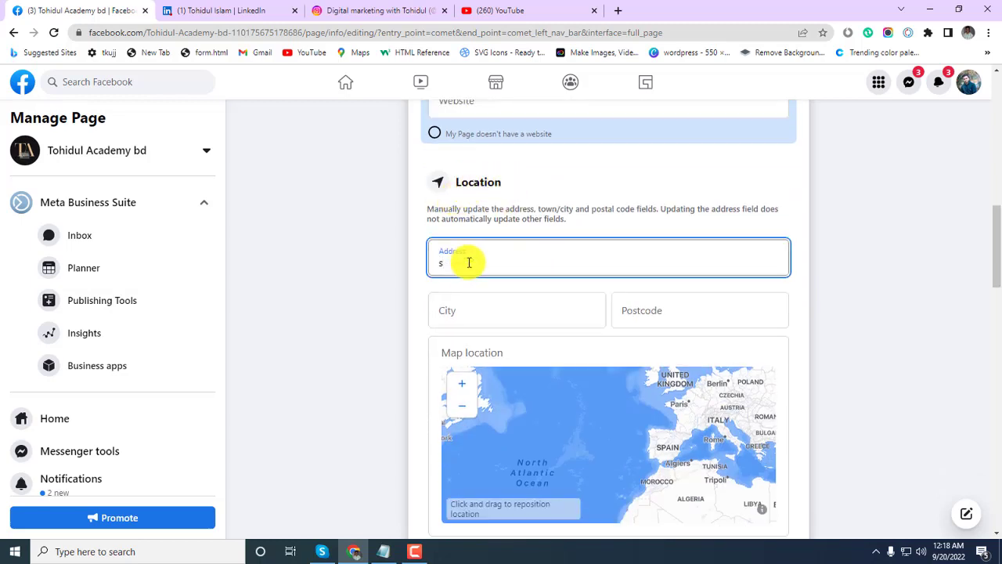
pyautogui.write('Shiromoni')
pyautogui.click(472, 311)
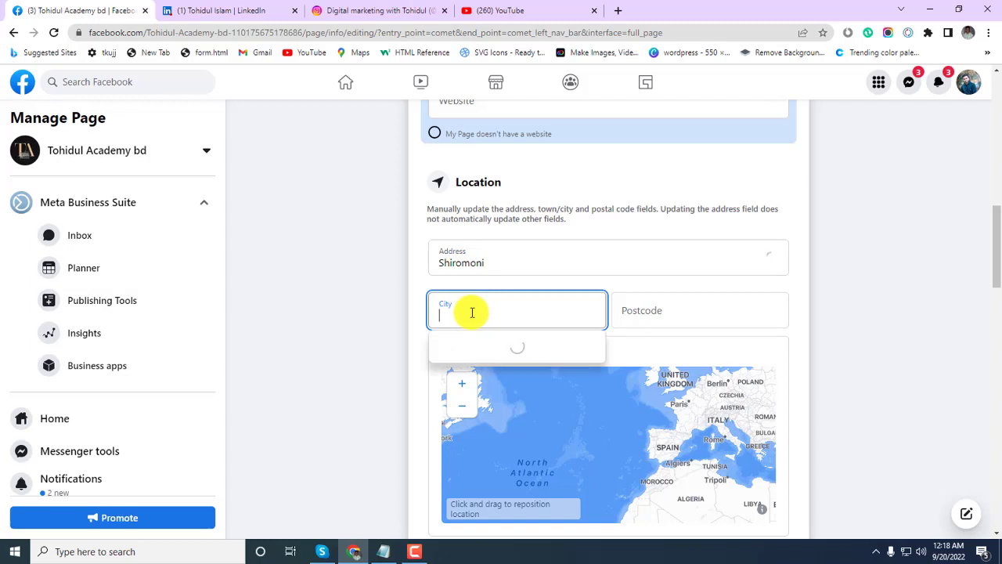
pyautogui.write('K')
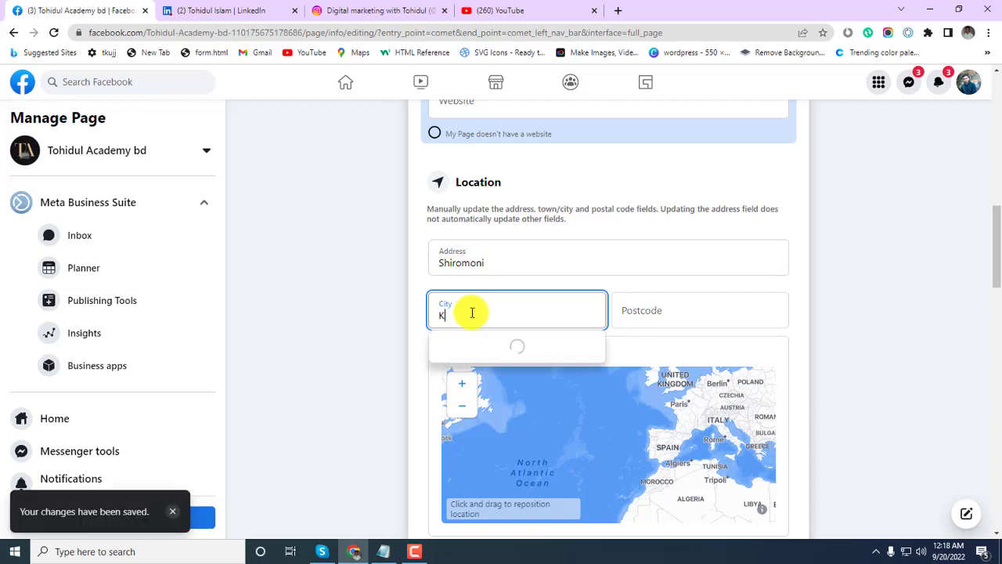
pyautogui.write('hulna')
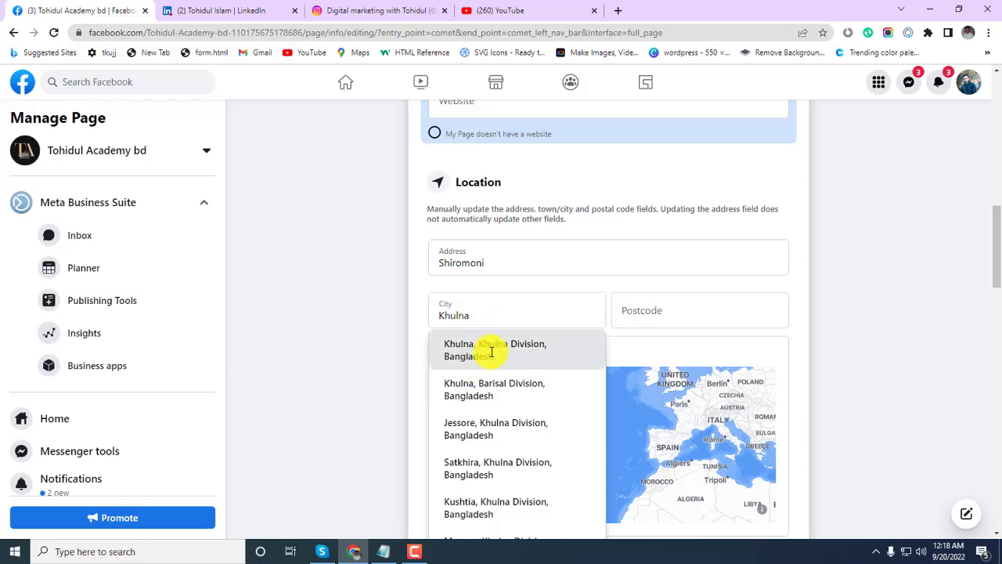
pyautogui.click(477, 366)
pyautogui.click(666, 315)
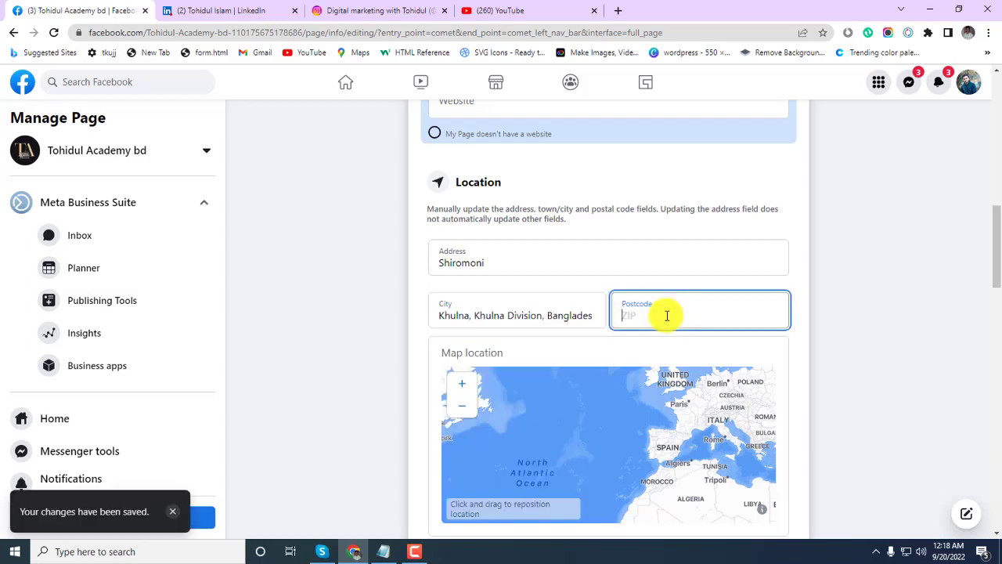
pyautogui.write('92-')
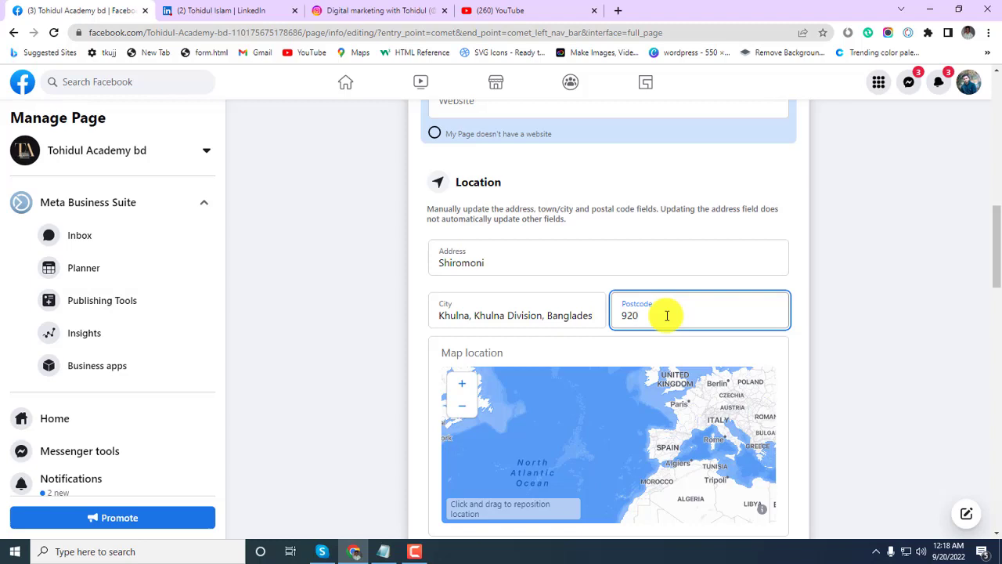
pyautogui.write('4')
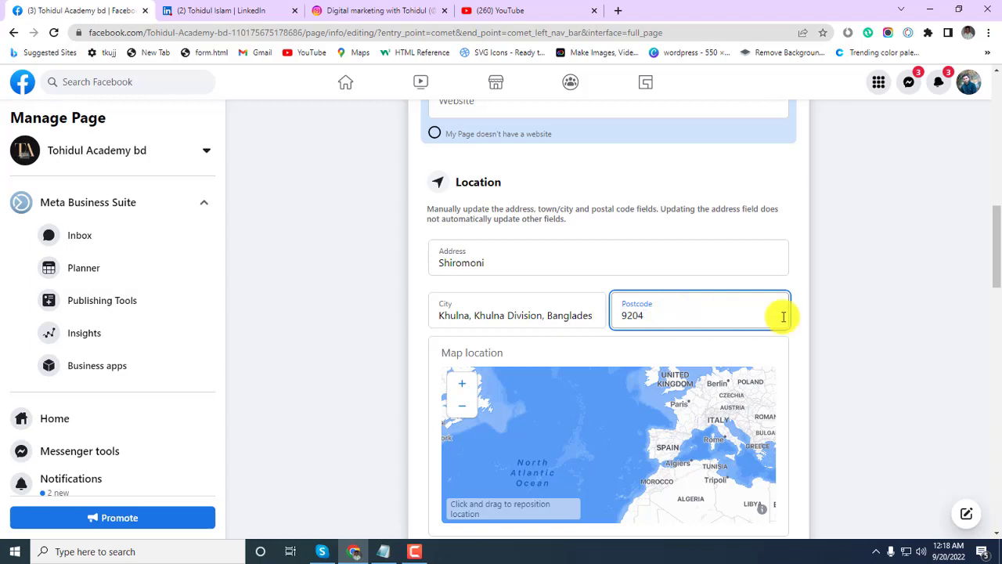
pyautogui.click(856, 329)
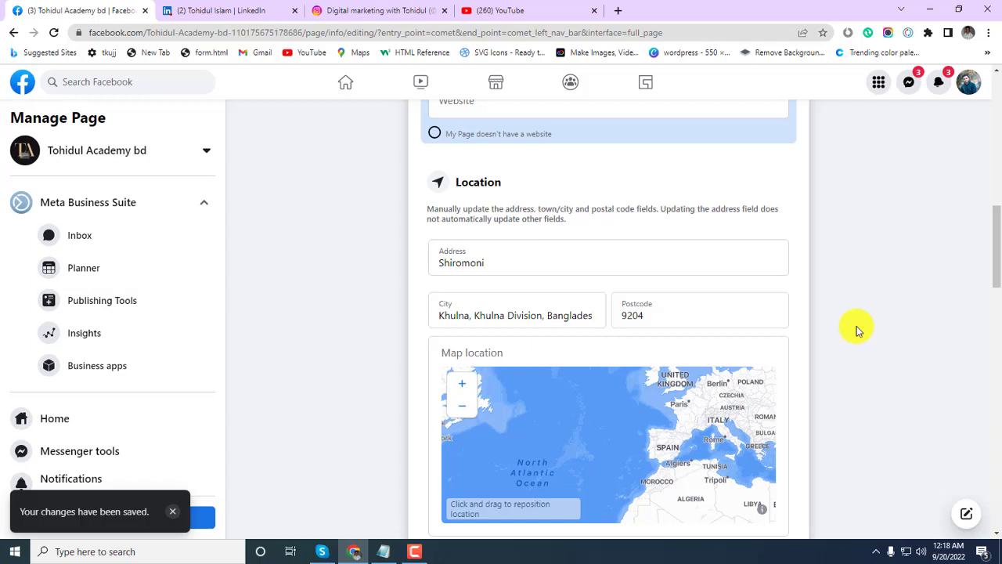
pyautogui.scroll(-5, 383, 313)
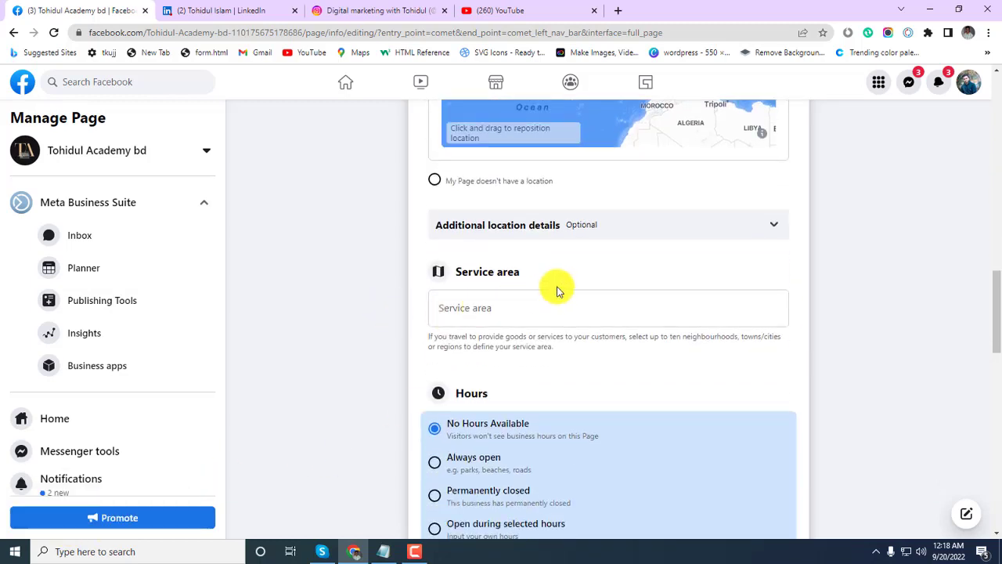
pyautogui.moveTo(548, 272); pyautogui.dragTo(447, 273)
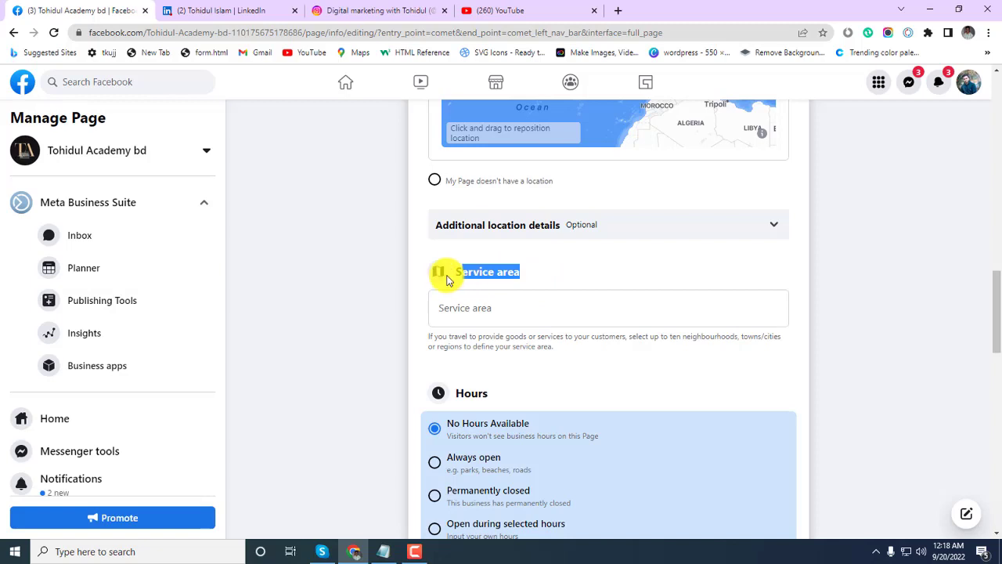
pyautogui.click(600, 269)
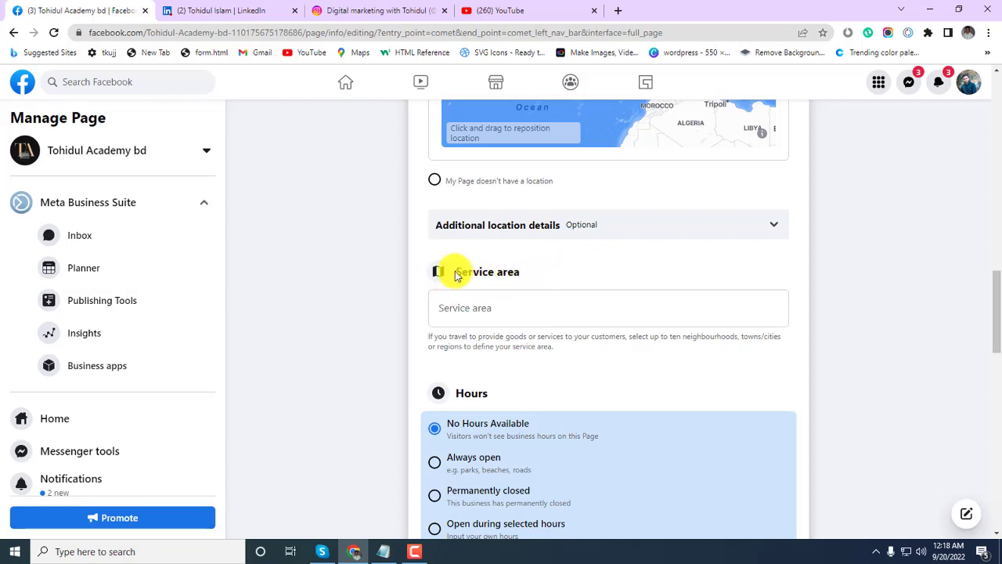
pyautogui.moveTo(456, 275); pyautogui.dragTo(530, 265)
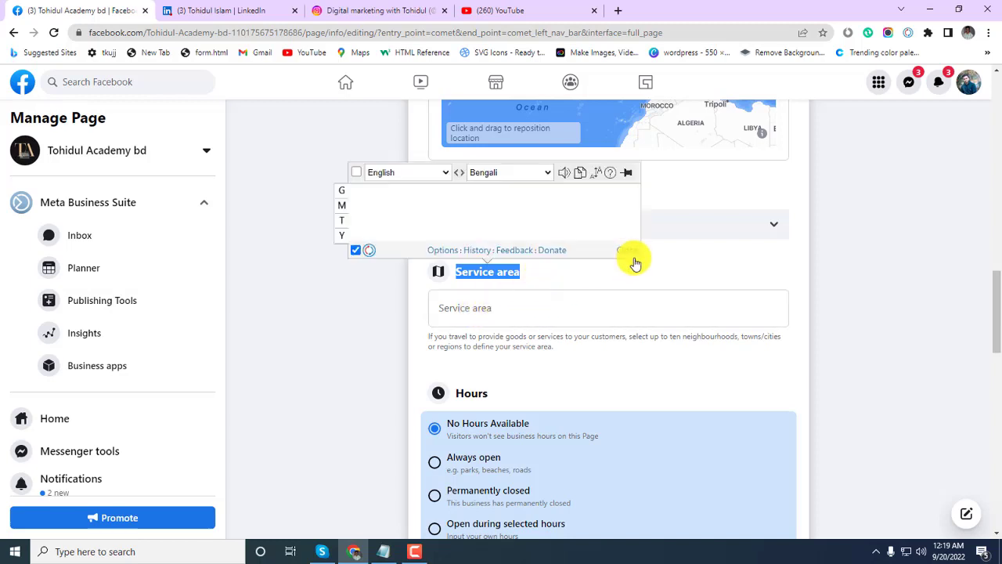
pyautogui.click(570, 275)
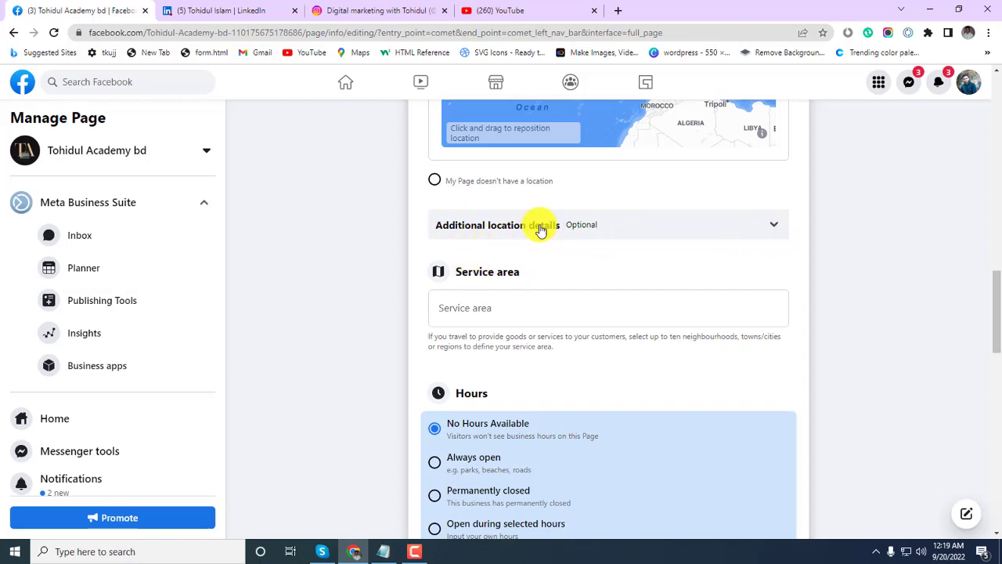
pyautogui.scroll(1, 537, 225)
pyautogui.scroll(3, 564, 260)
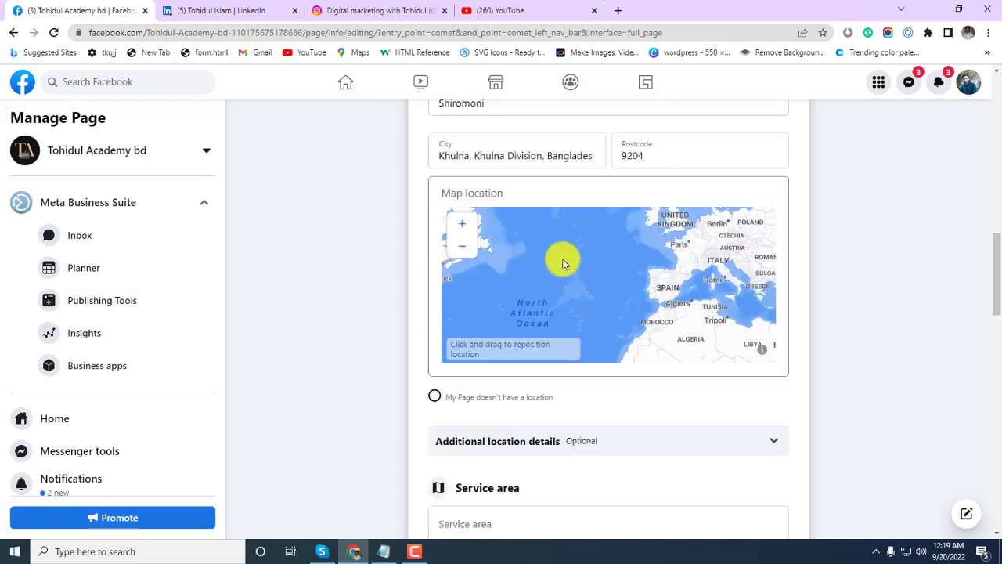
pyautogui.scroll(-3, 783, 376)
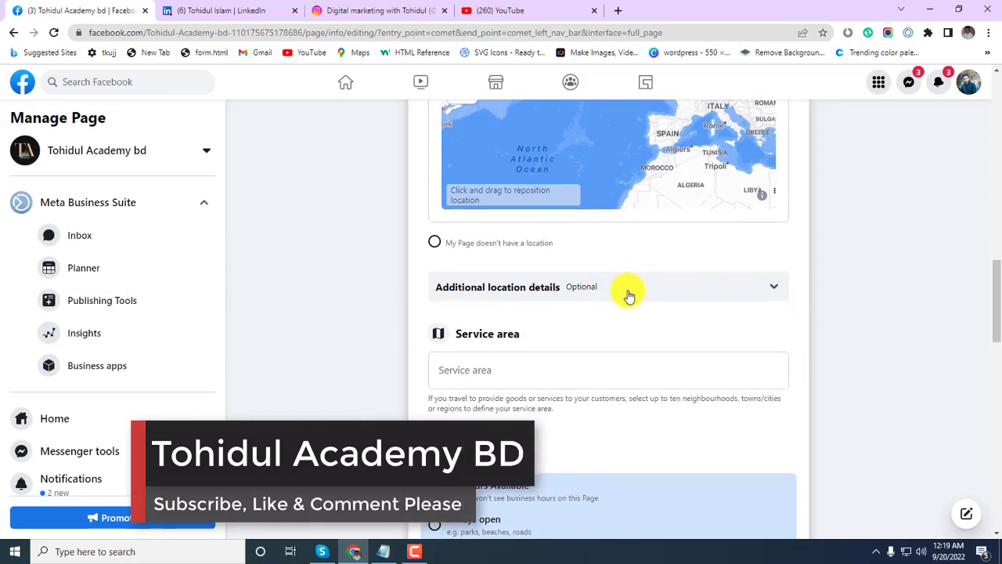
pyautogui.scroll(-1, 626, 291)
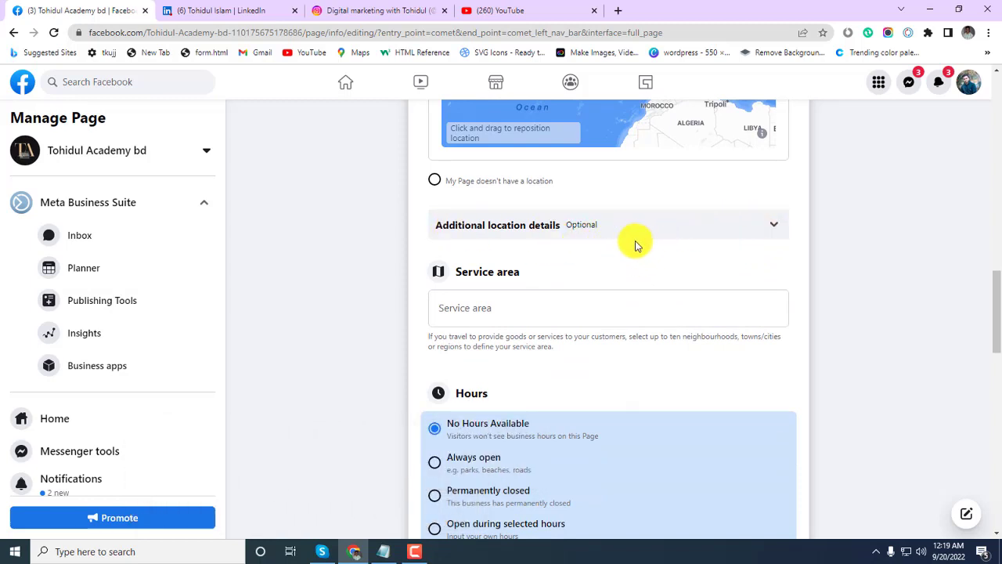
pyautogui.click(462, 309)
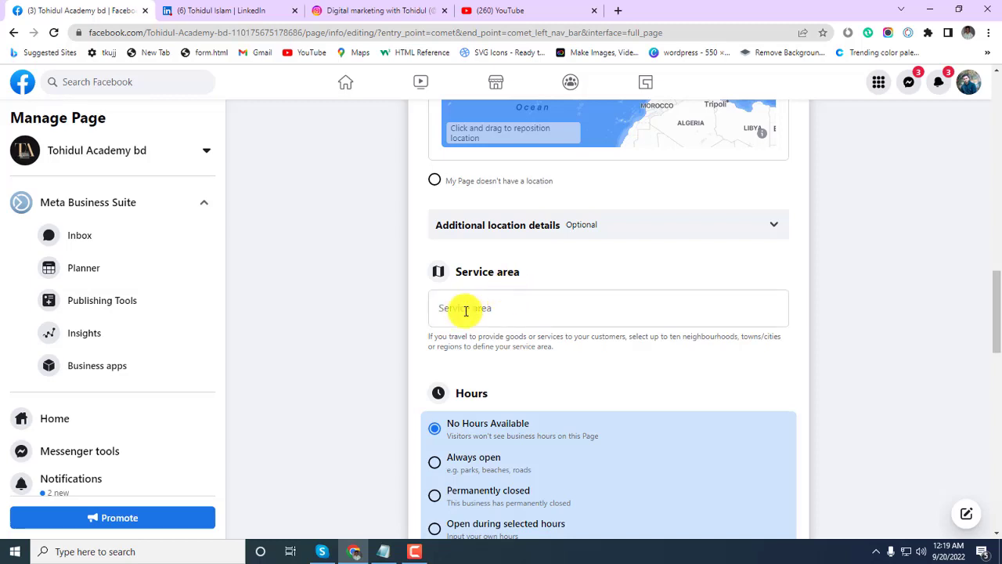
pyautogui.scroll(-2, 564, 294)
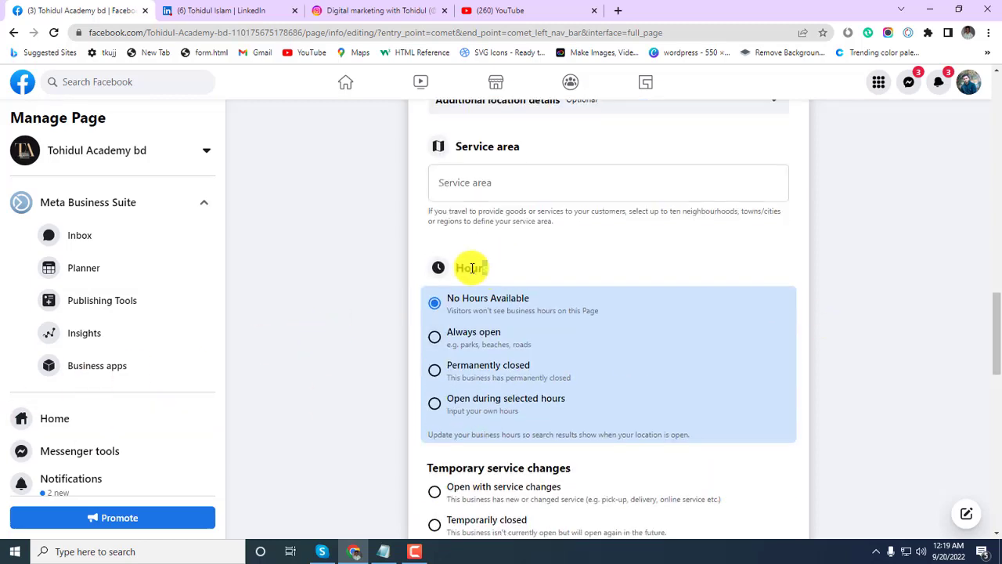
# Set Hours to Always open, after briefly trying Open during selected hours.
pyautogui.doubleClick(461, 265)
pyautogui.click(547, 265)
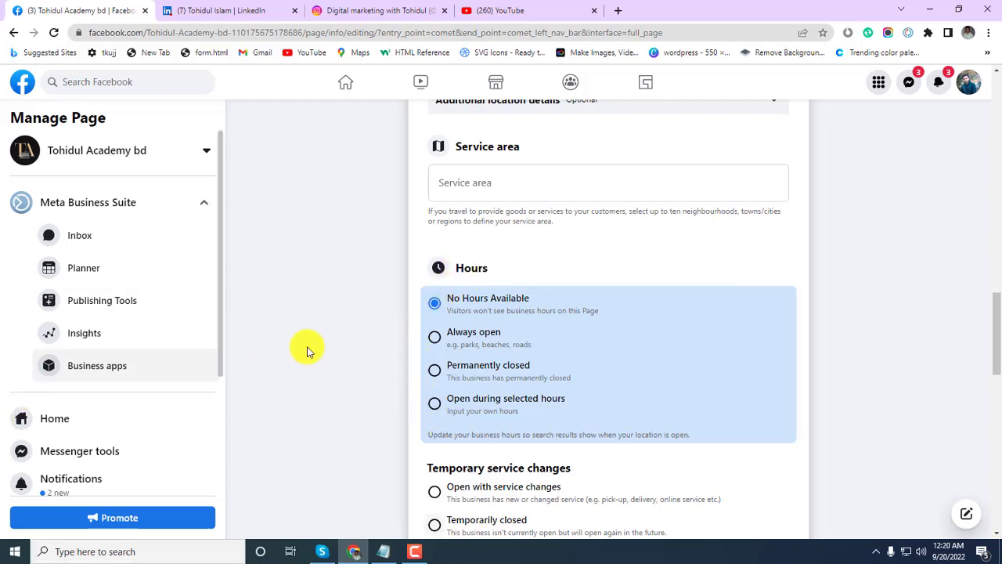
pyautogui.click(432, 339)
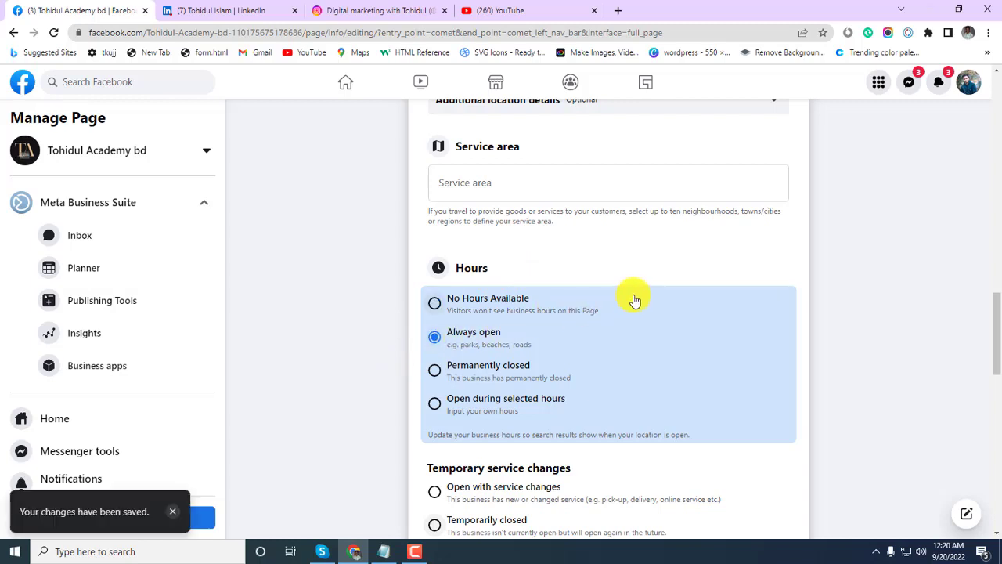
pyautogui.click(434, 404)
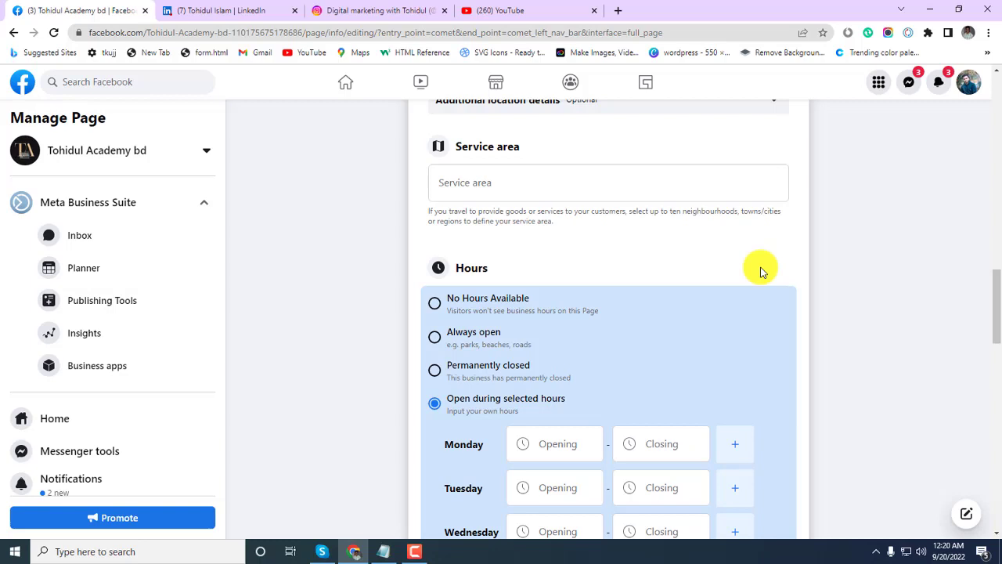
pyautogui.scroll(-2, 626, 356)
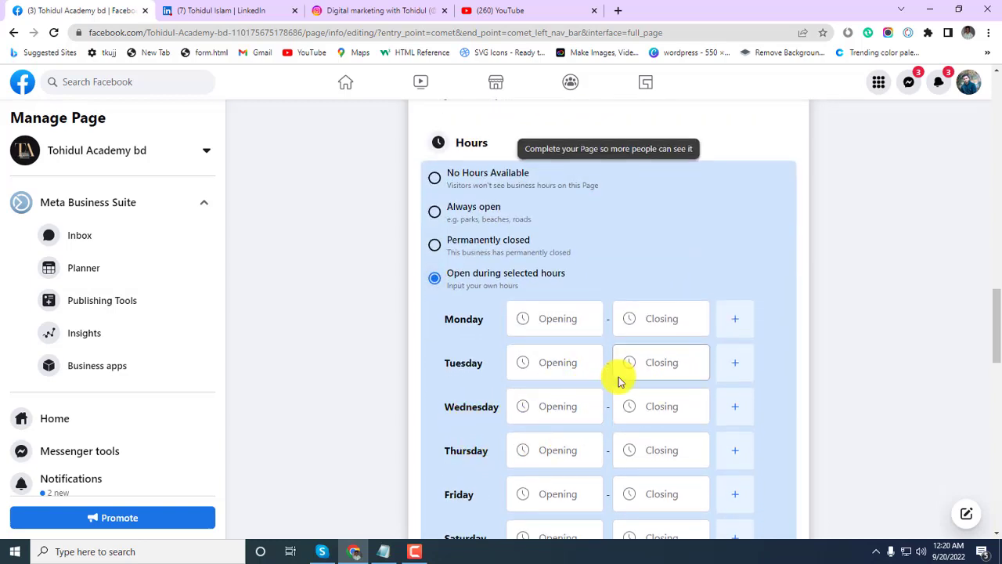
pyautogui.scroll(-2, 619, 380)
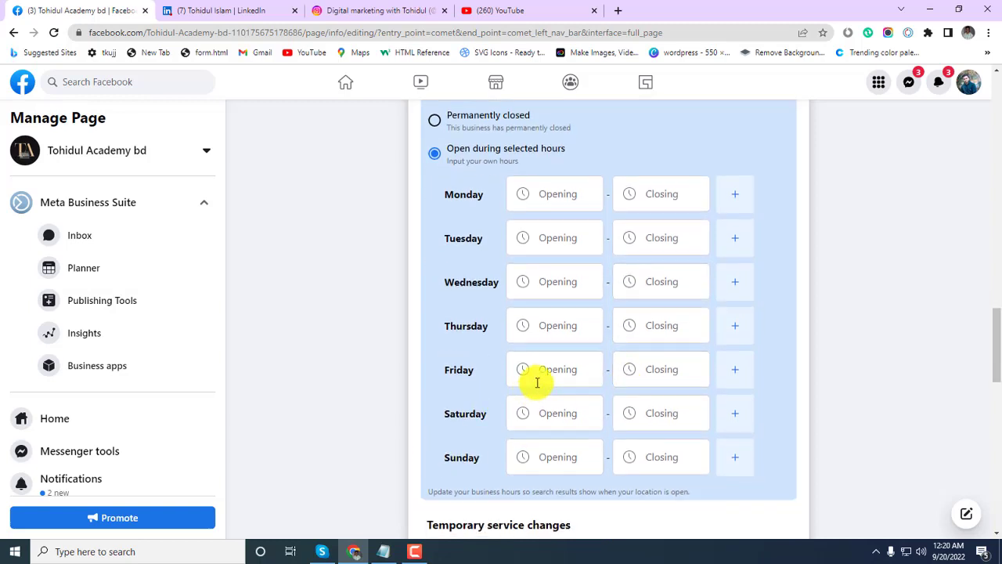
pyautogui.scroll(2, 535, 381)
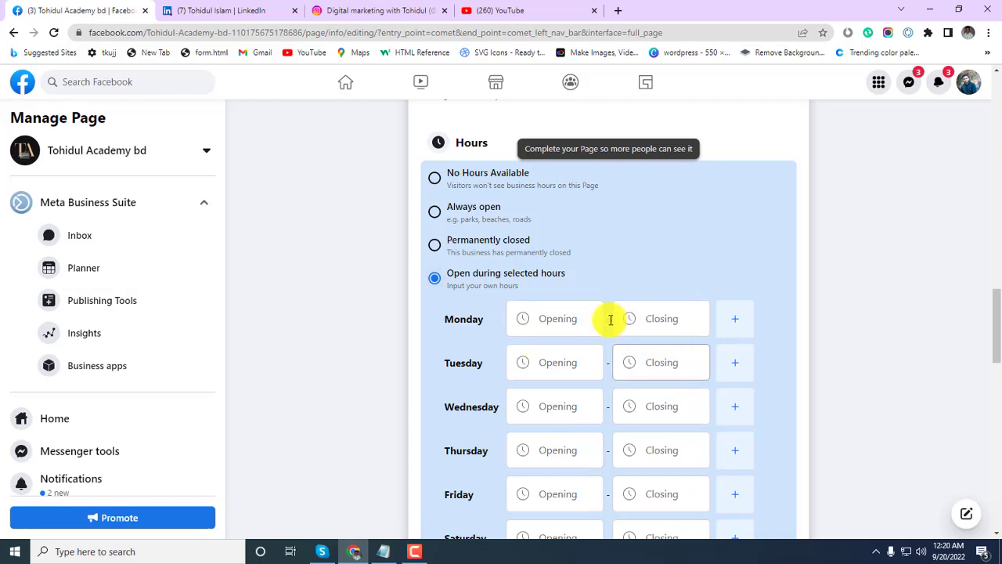
pyautogui.click(436, 211)
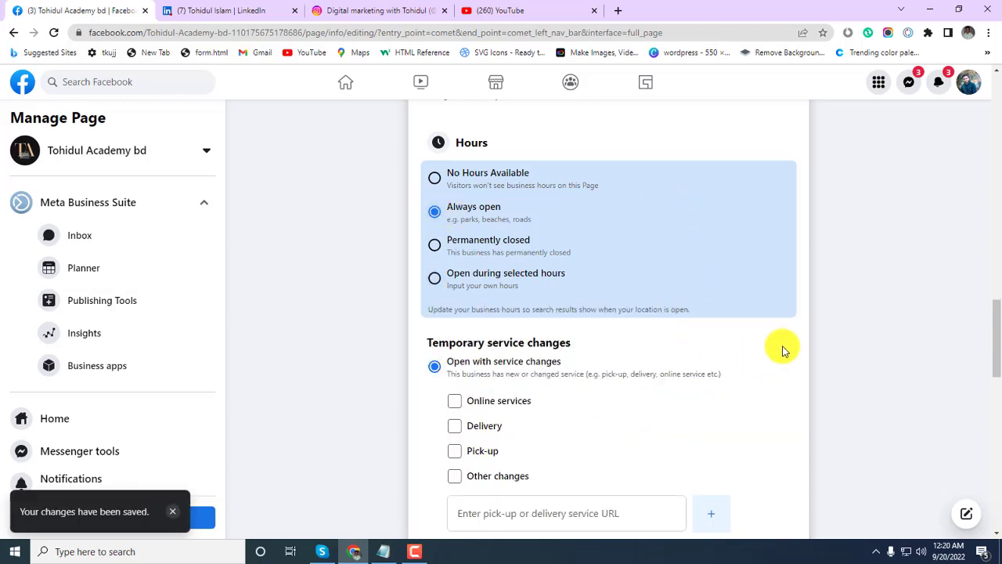
# Set Temporary service changes to Temporarily closed, after first choosing Operating as usual.
pyautogui.scroll(-1, 704, 353)
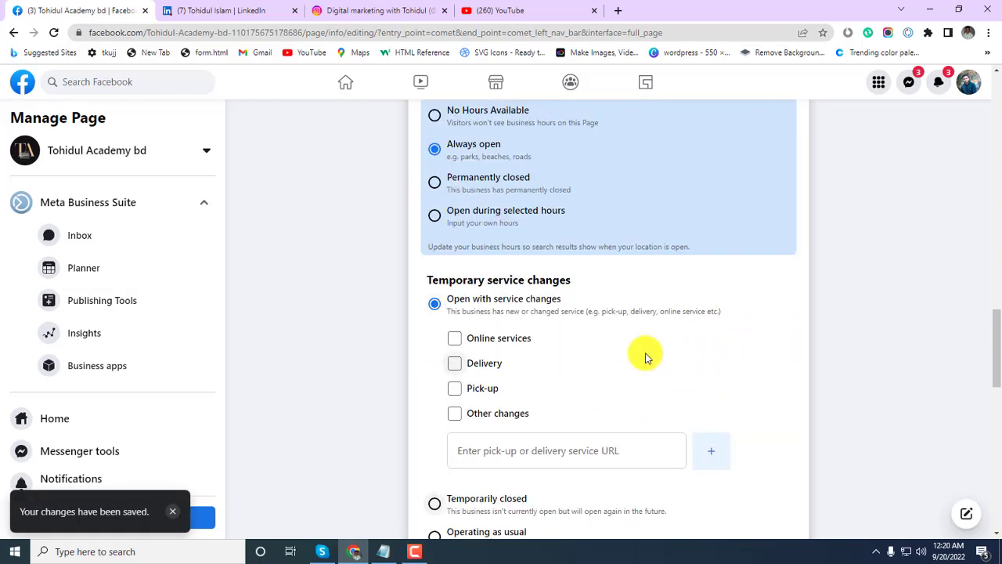
pyautogui.scroll(-3, 603, 346)
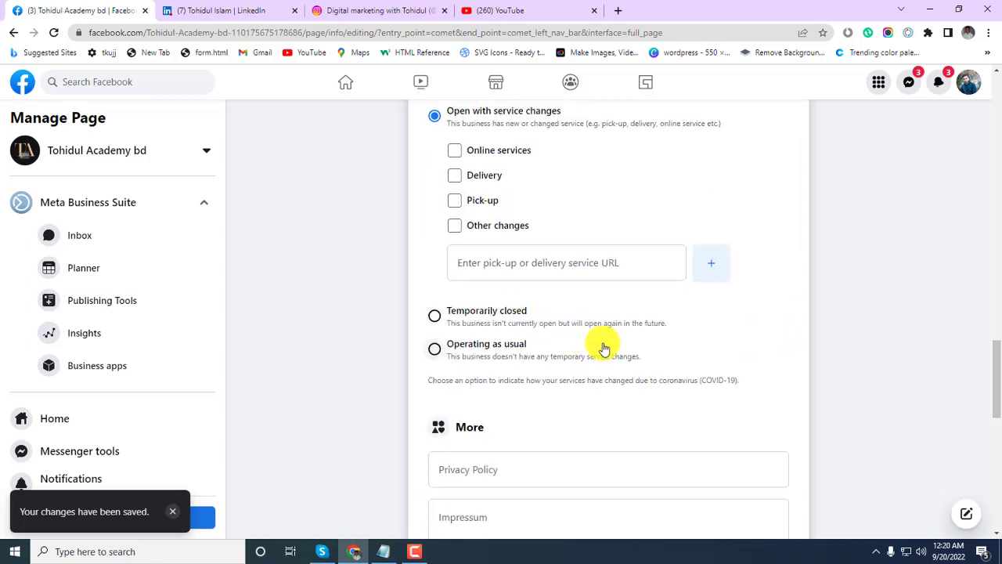
pyautogui.click(436, 352)
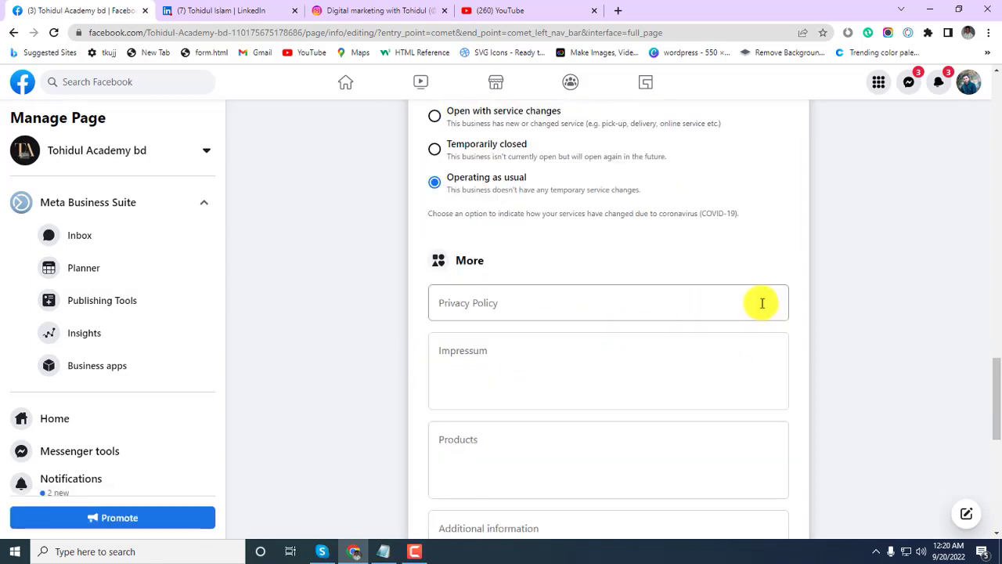
pyautogui.scroll(1, 630, 263)
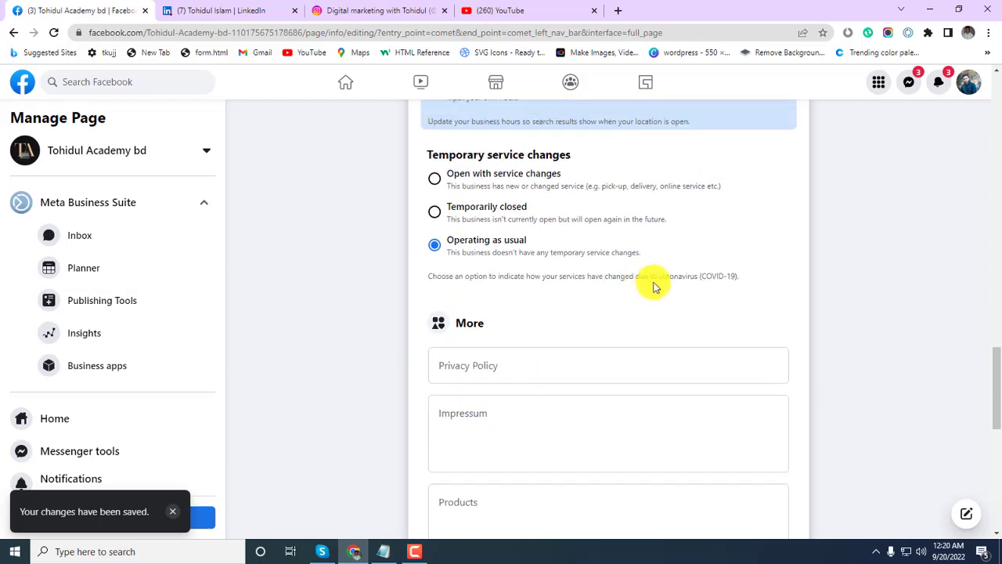
pyautogui.scroll(1, 654, 286)
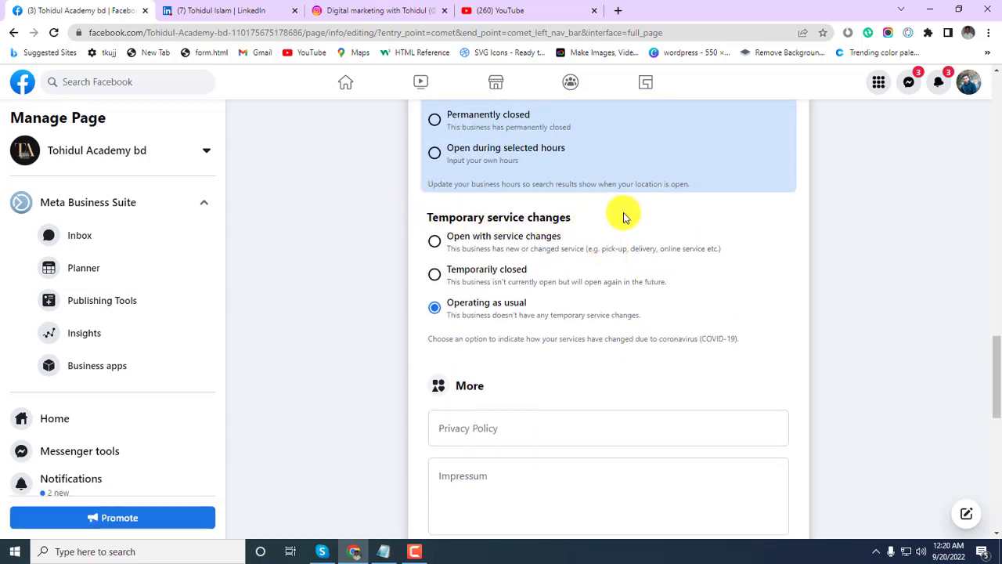
pyautogui.click(435, 274)
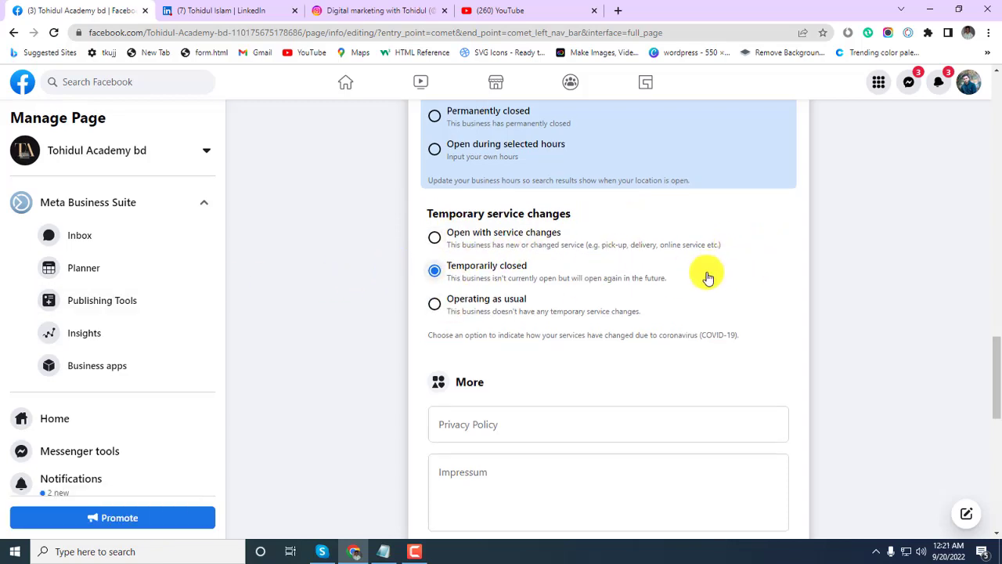
pyautogui.scroll(-2, 708, 270)
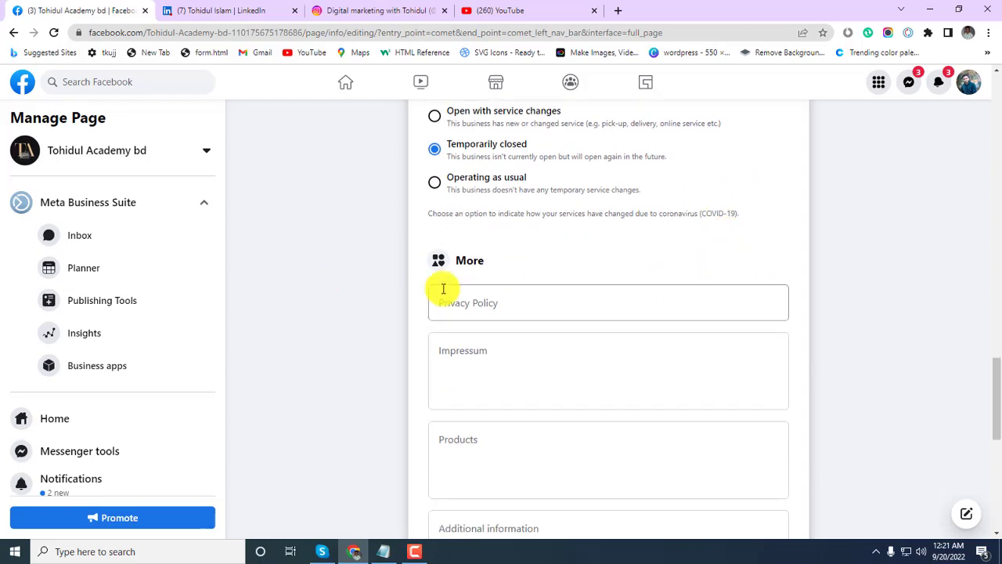
pyautogui.scroll(-1, 541, 271)
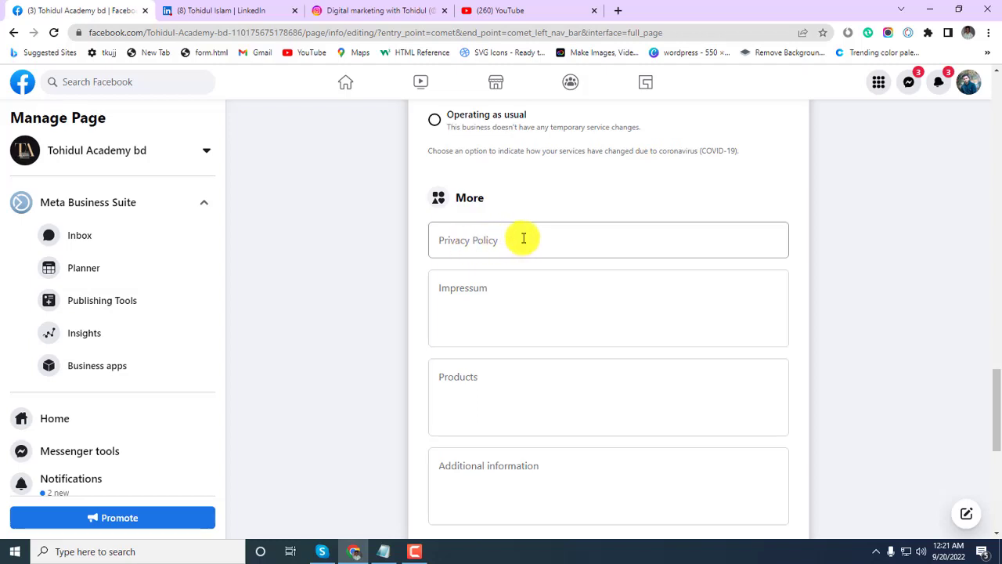
pyautogui.click(462, 246)
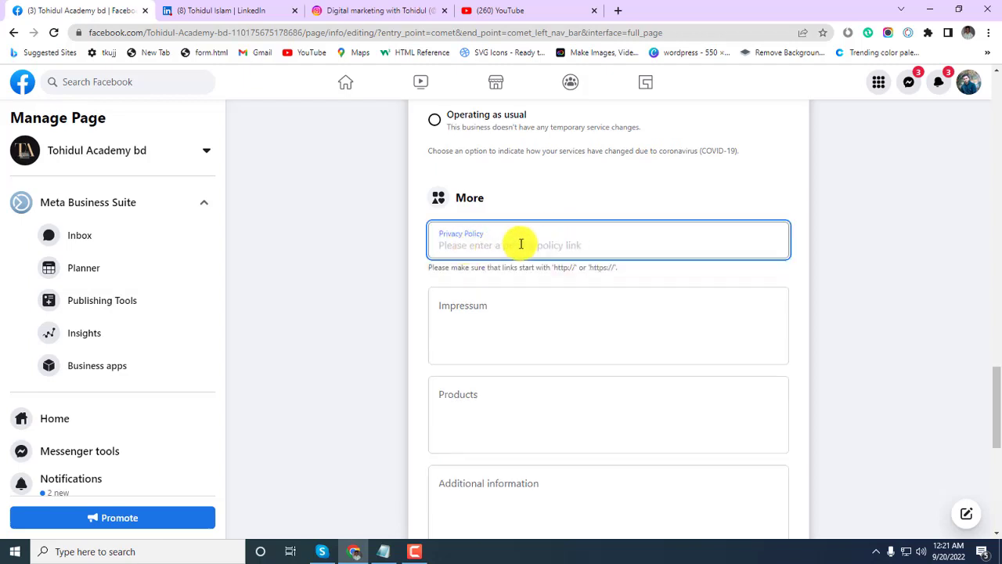
pyautogui.click(539, 202)
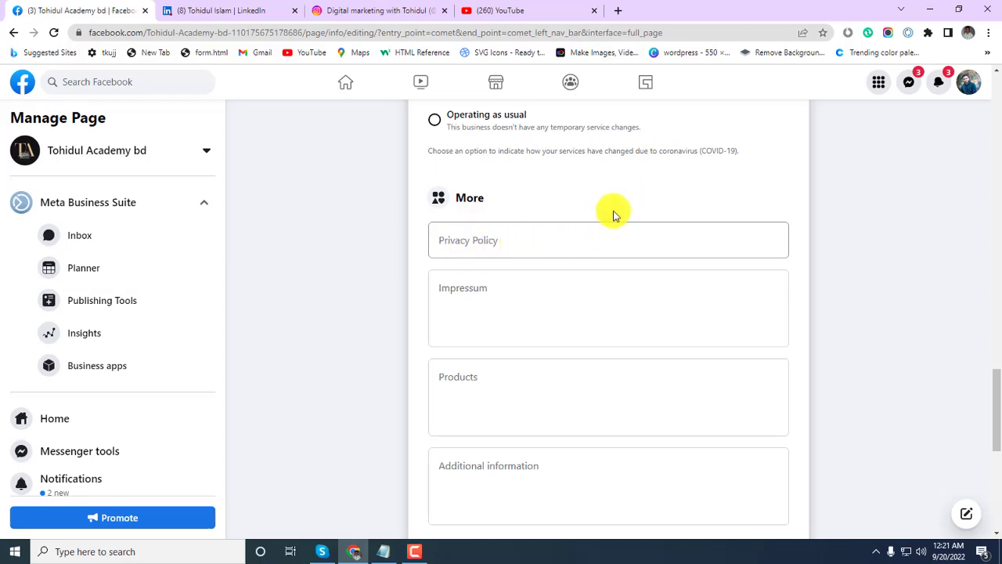
pyautogui.scroll(-2, 558, 248)
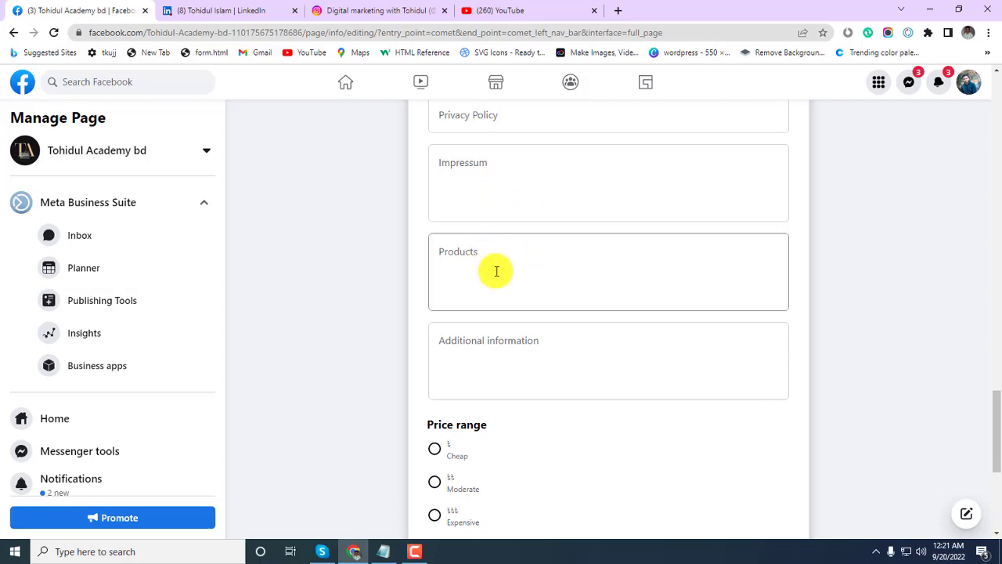
pyautogui.scroll(-2, 494, 271)
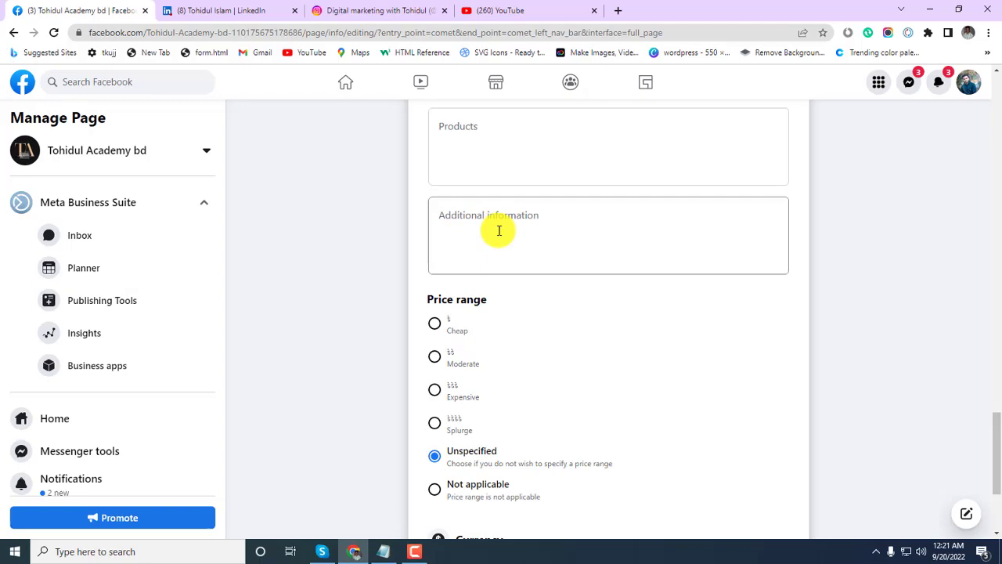
pyautogui.scroll(10, 498, 231)
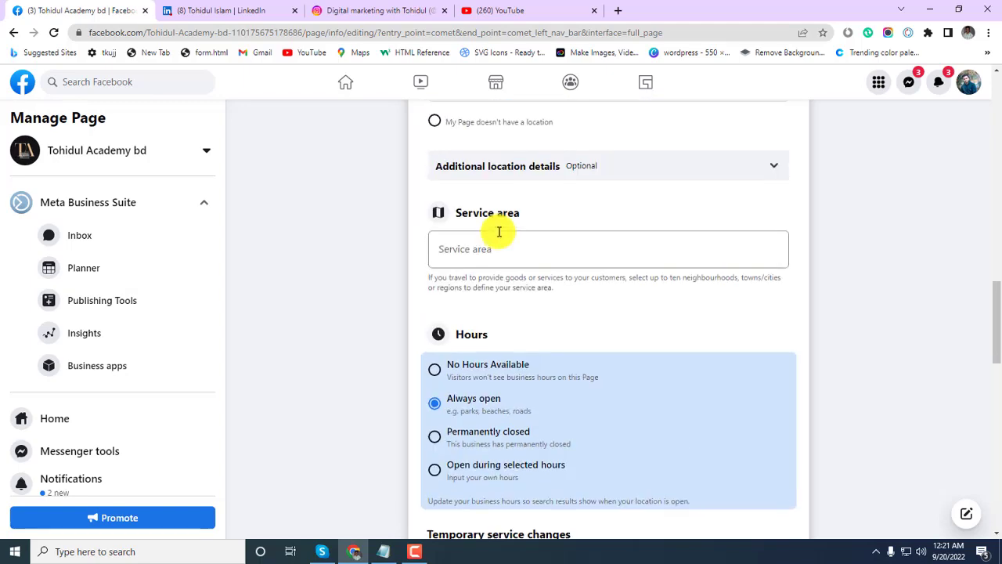
pyautogui.scroll(10, 499, 231)
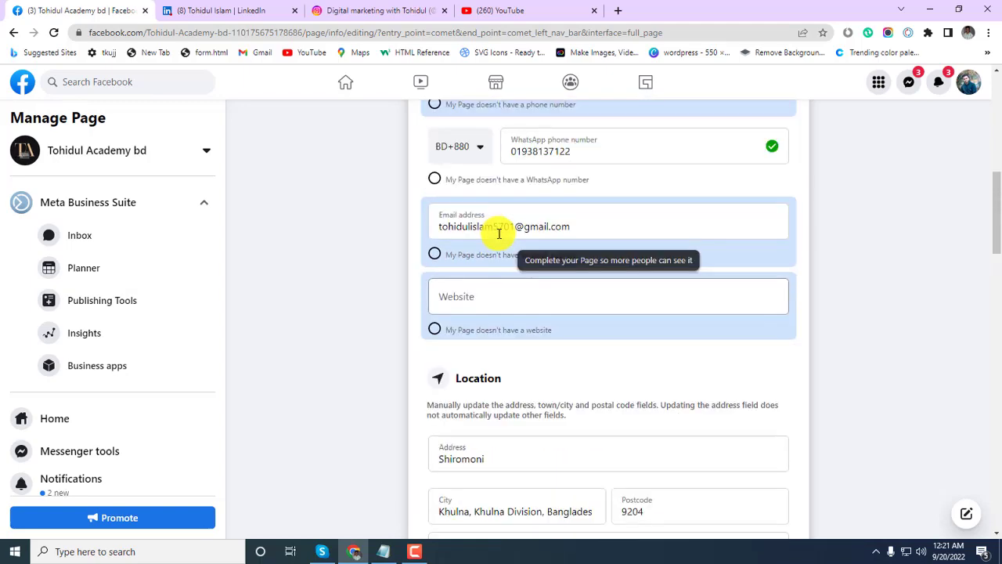
pyautogui.scroll(8, 498, 232)
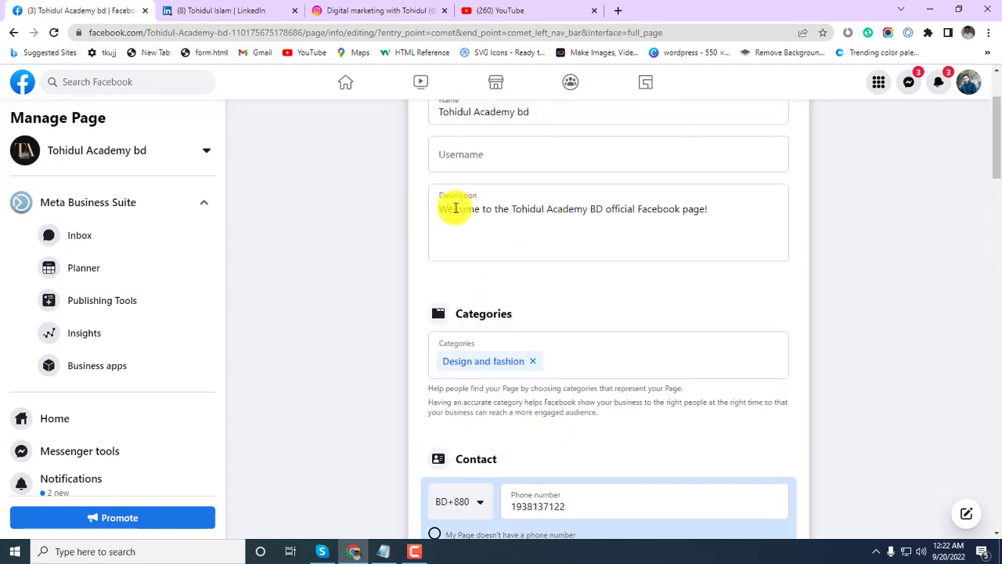
pyautogui.scroll(-4, 566, 300)
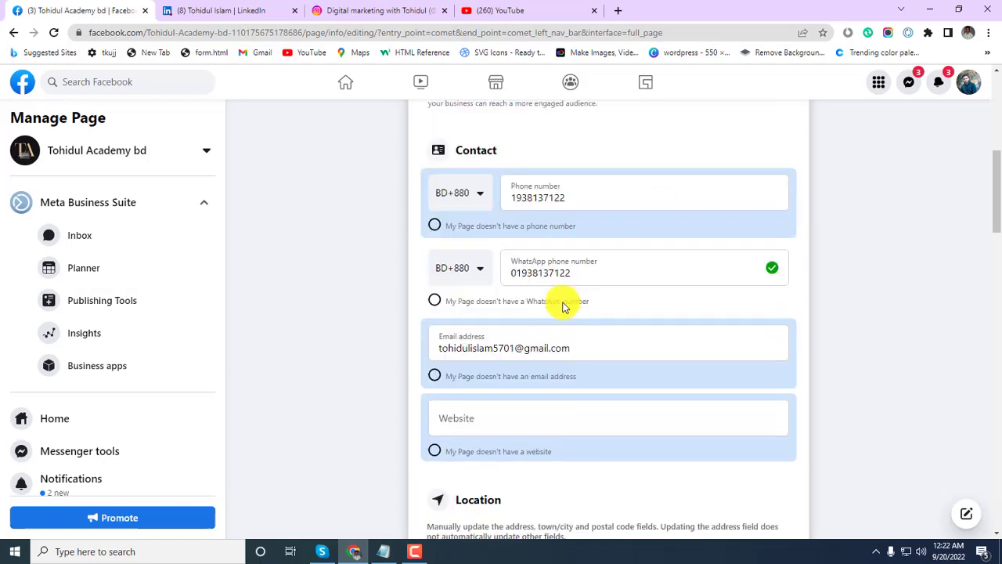
pyautogui.scroll(-12, 564, 306)
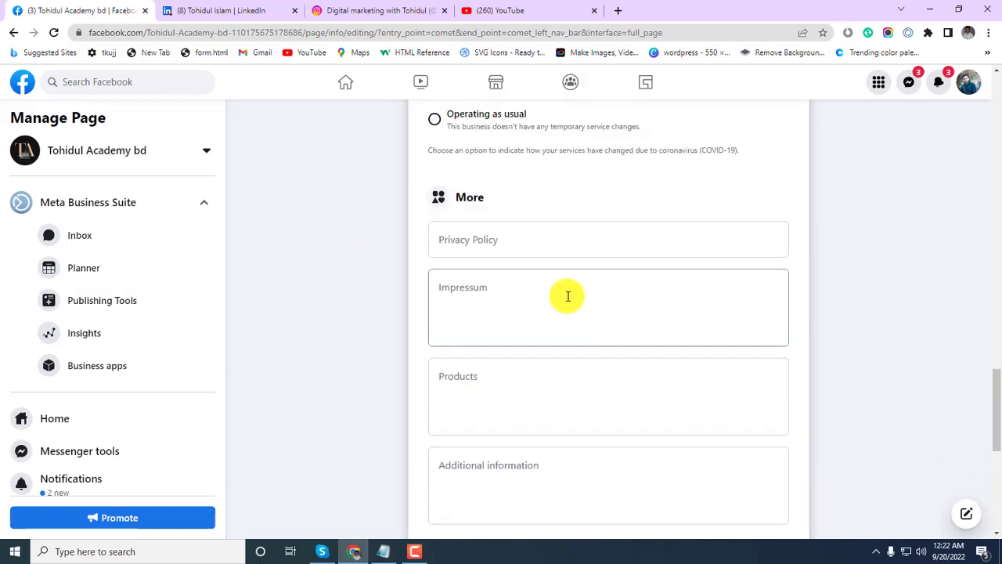
pyautogui.scroll(-2, 568, 296)
# In Notepad, select the description paragraphs from 'Here you will find' through the end of the notes.
pyautogui.click(496, 289)
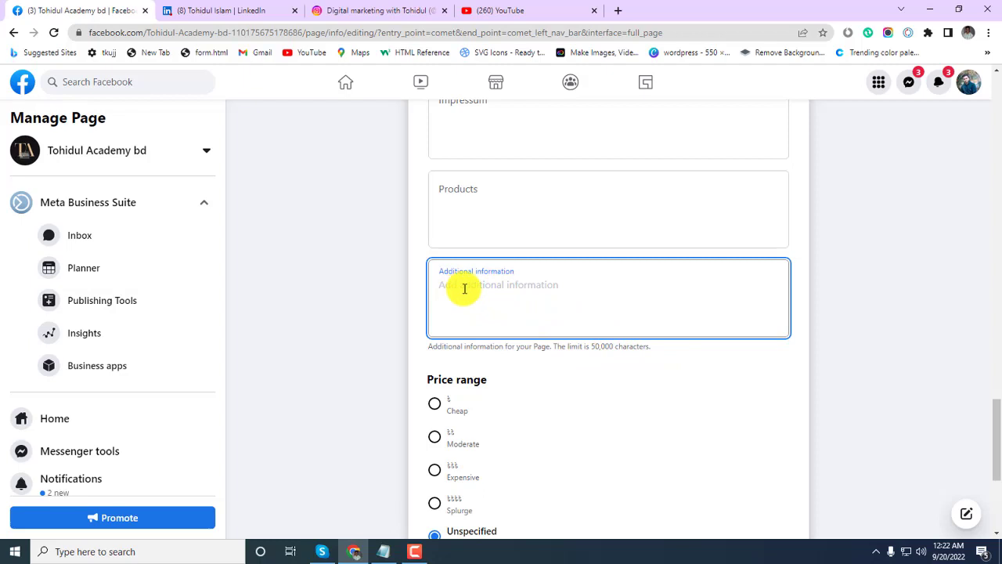
pyautogui.click(384, 551)
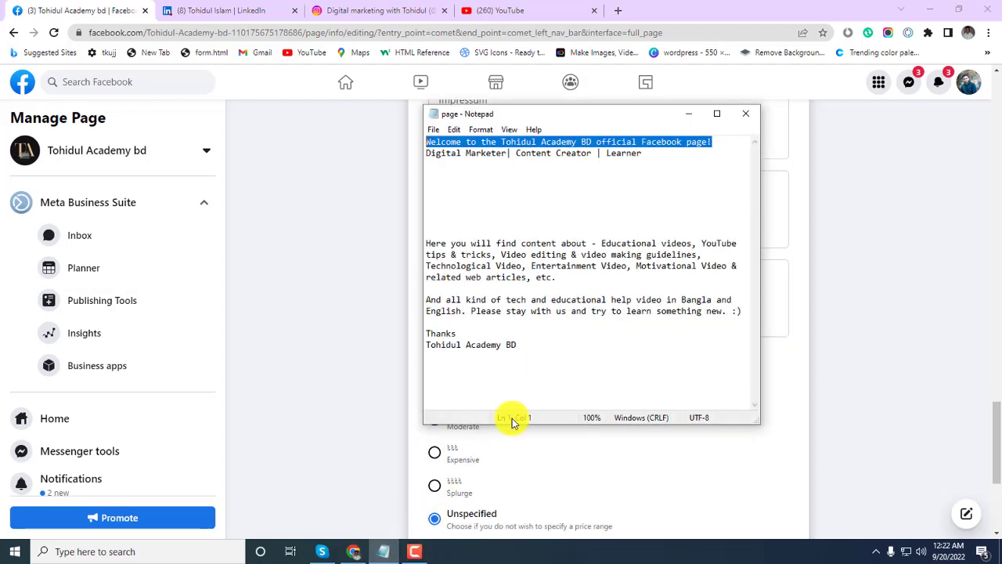
pyautogui.moveTo(426, 243); pyautogui.dragTo(438, 288)
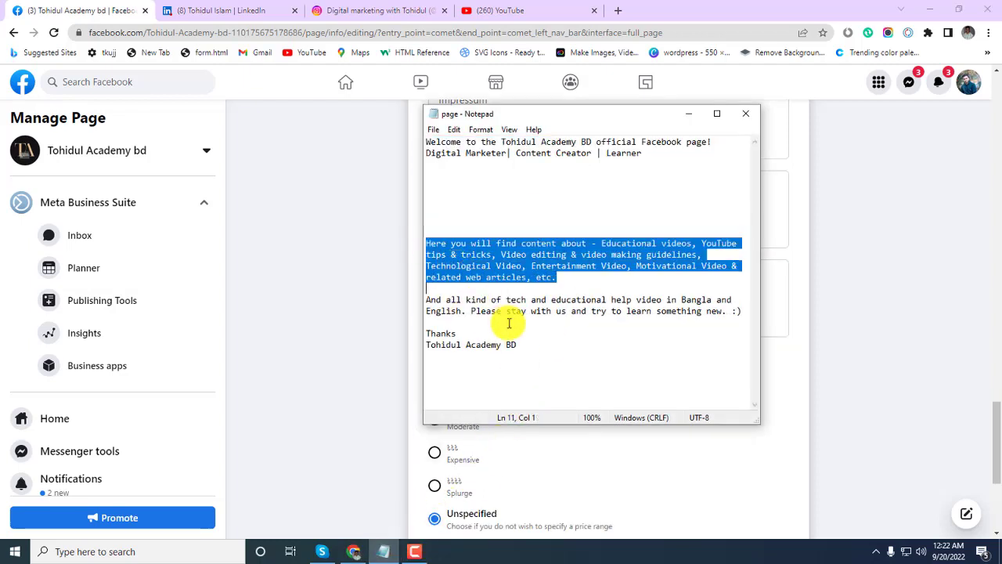
pyautogui.moveTo(509, 322); pyautogui.dragTo(537, 338)
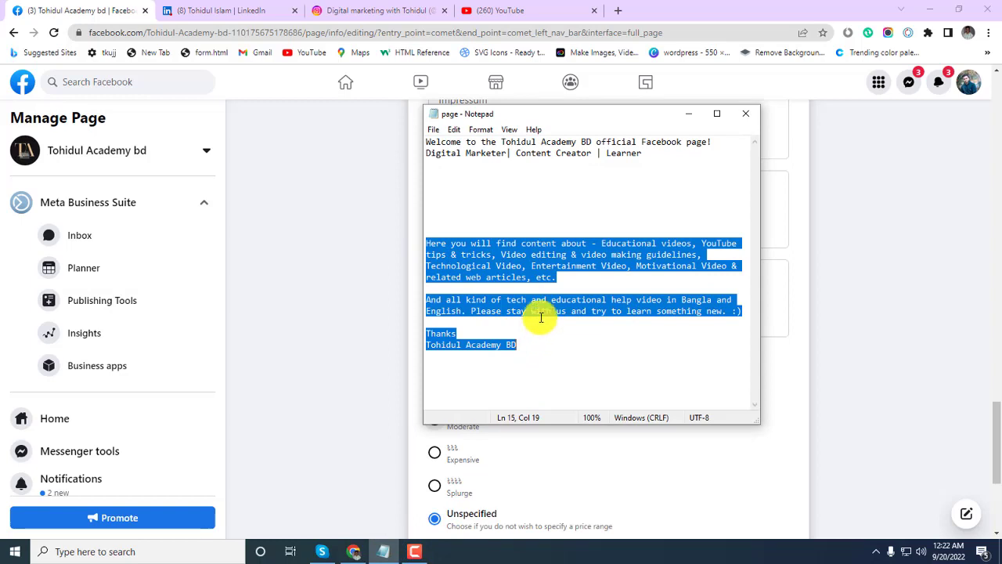
pyautogui.click(688, 113)
# Paste the description into Additional information and click away so it saves.
pyautogui.click(505, 319)
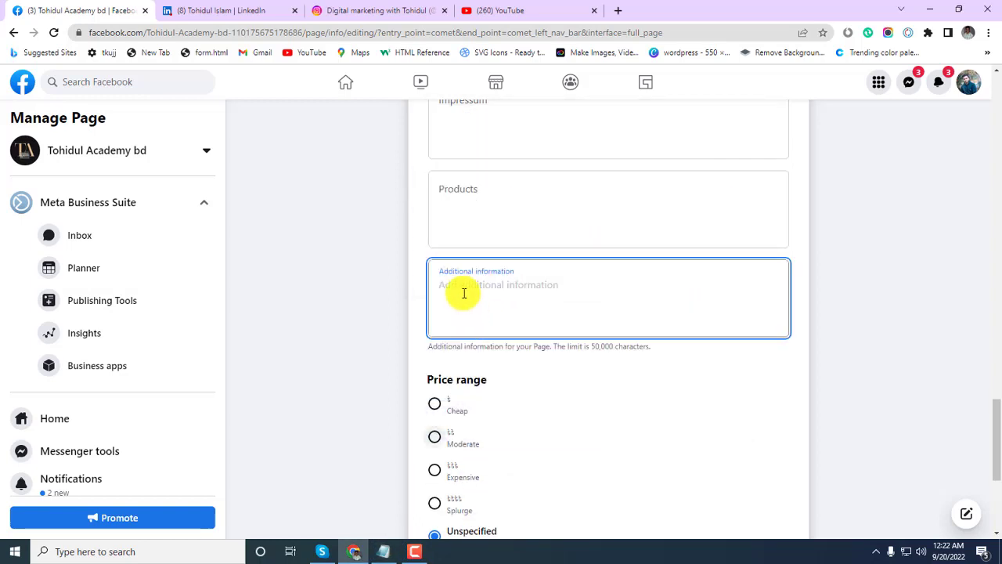
pyautogui.hotkey('ctrl', 'v')
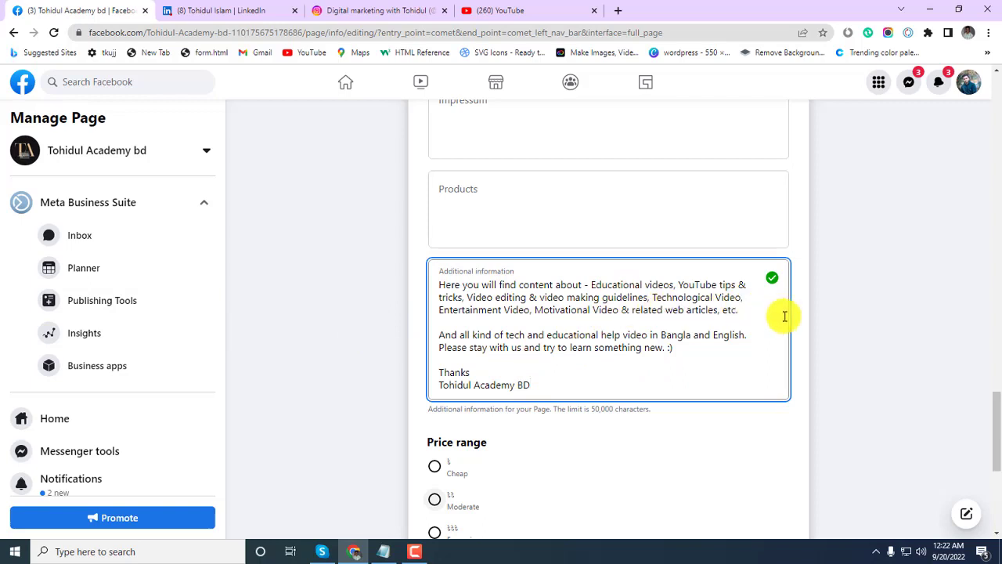
pyautogui.click(365, 376)
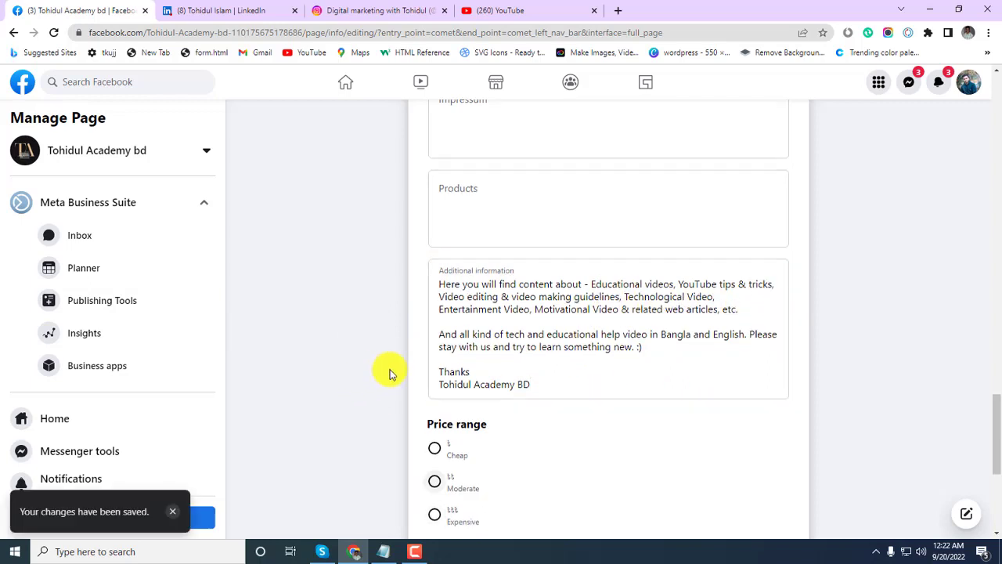
# Set the page's price range to Not applicable.
pyautogui.scroll(-1, 638, 351)
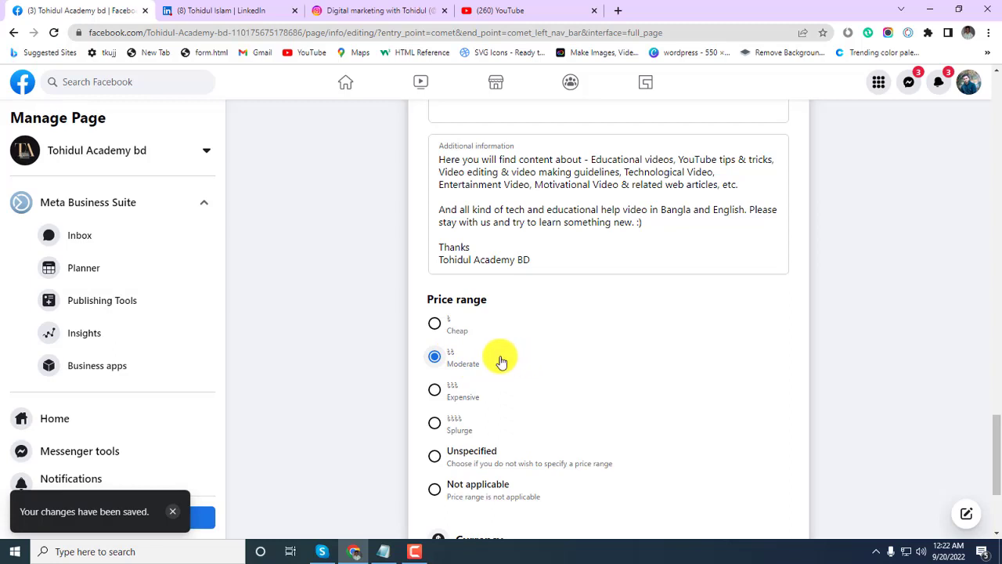
pyautogui.scroll(-2, 697, 354)
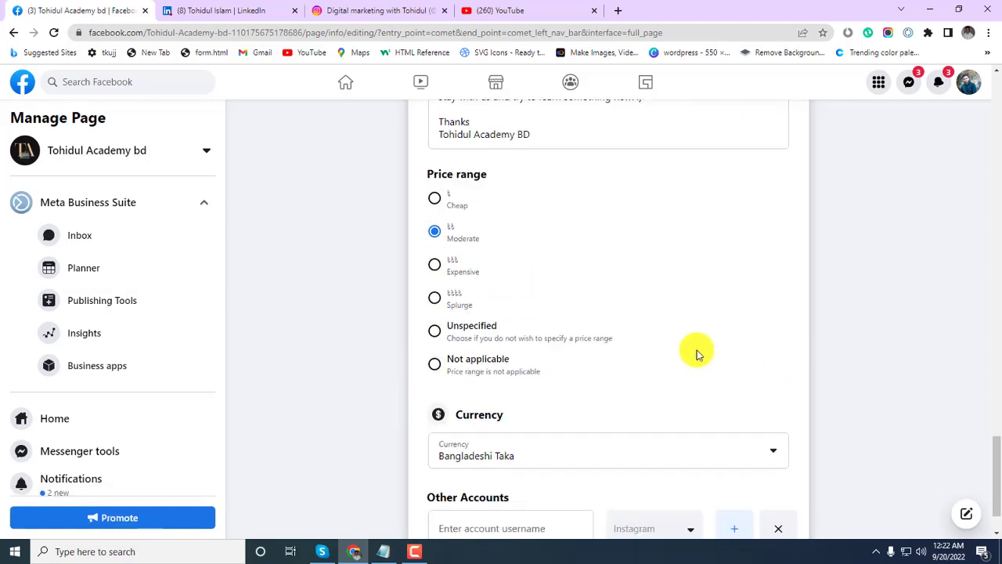
pyautogui.click(436, 365)
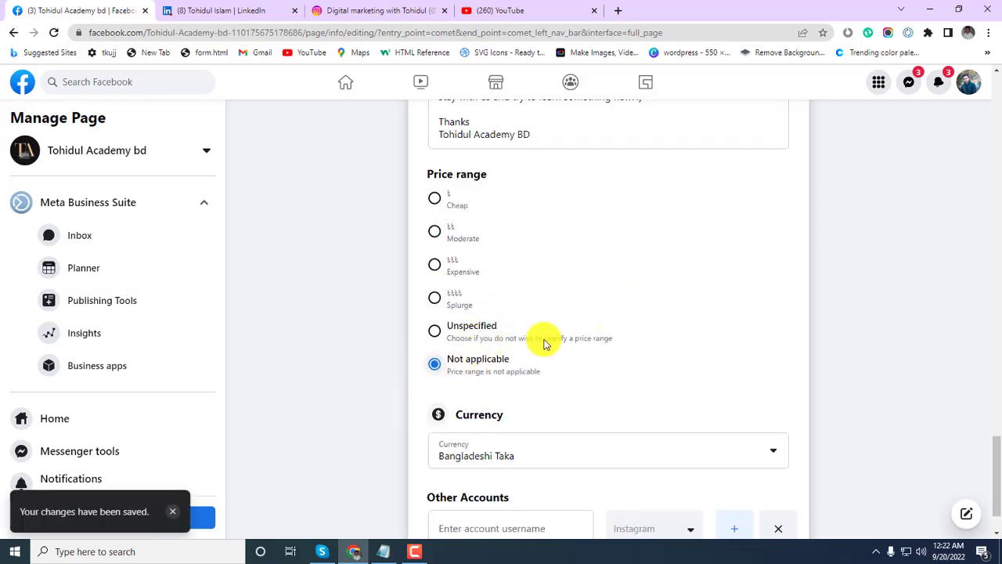
pyautogui.scroll(1, 443, 319)
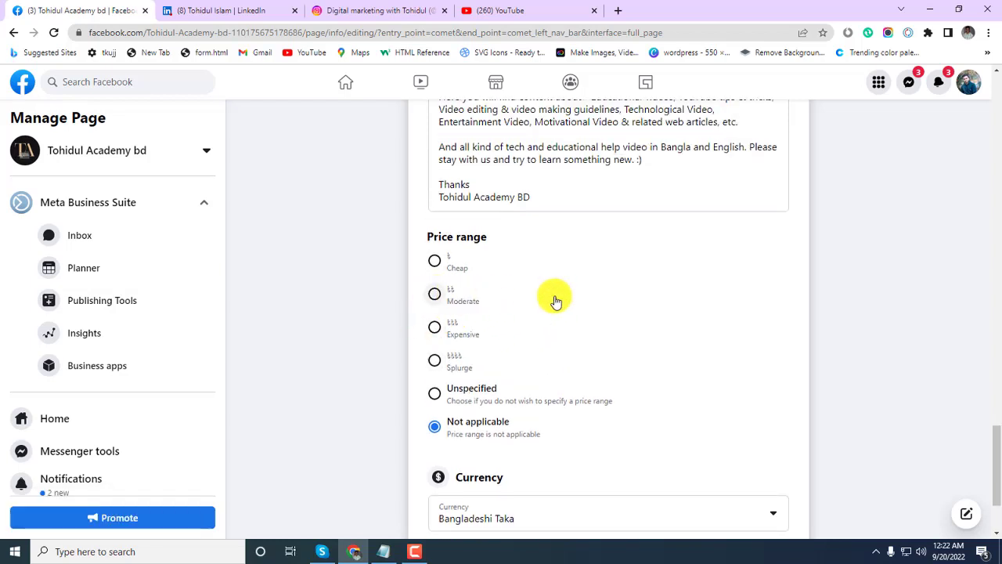
pyautogui.scroll(-2, 725, 278)
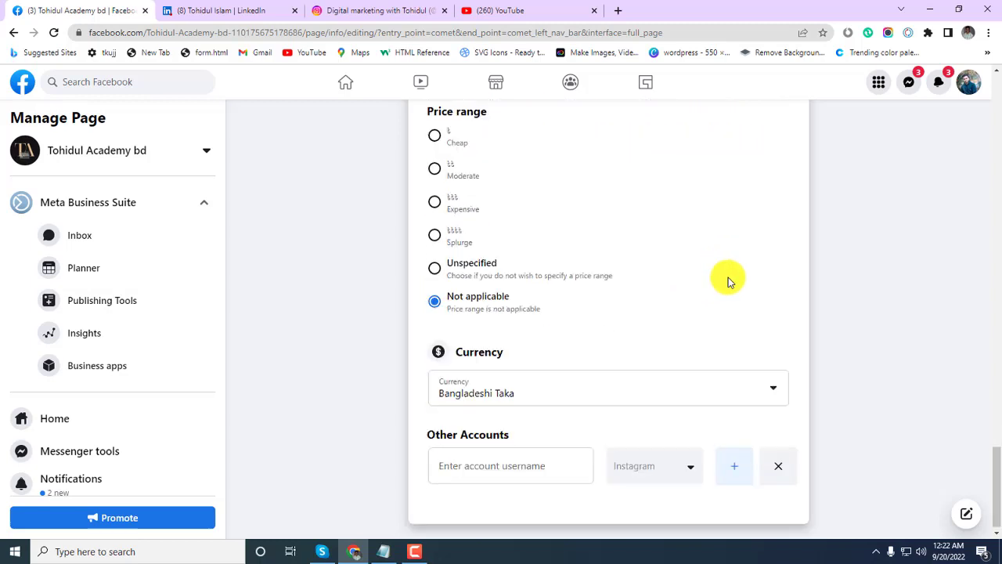
# Leave the currency as Bangladeshi Taka after checking the currency list.
pyautogui.click(774, 395)
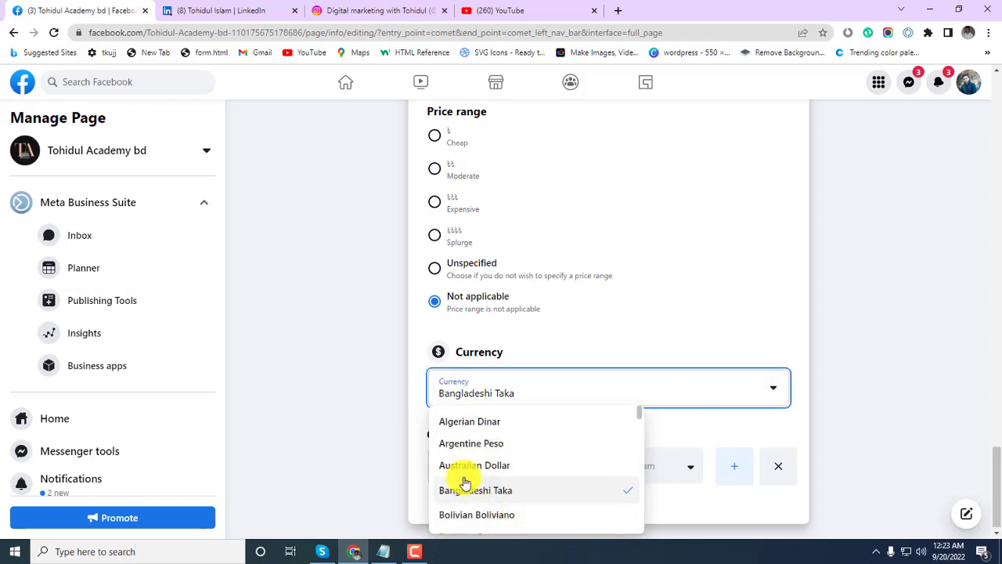
pyautogui.scroll(-1, 528, 505)
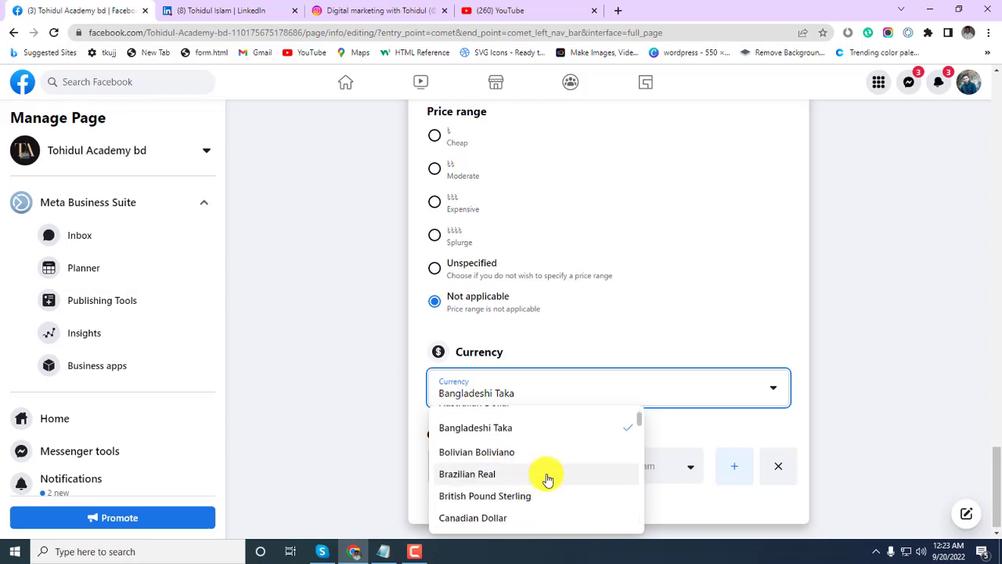
pyautogui.click(654, 337)
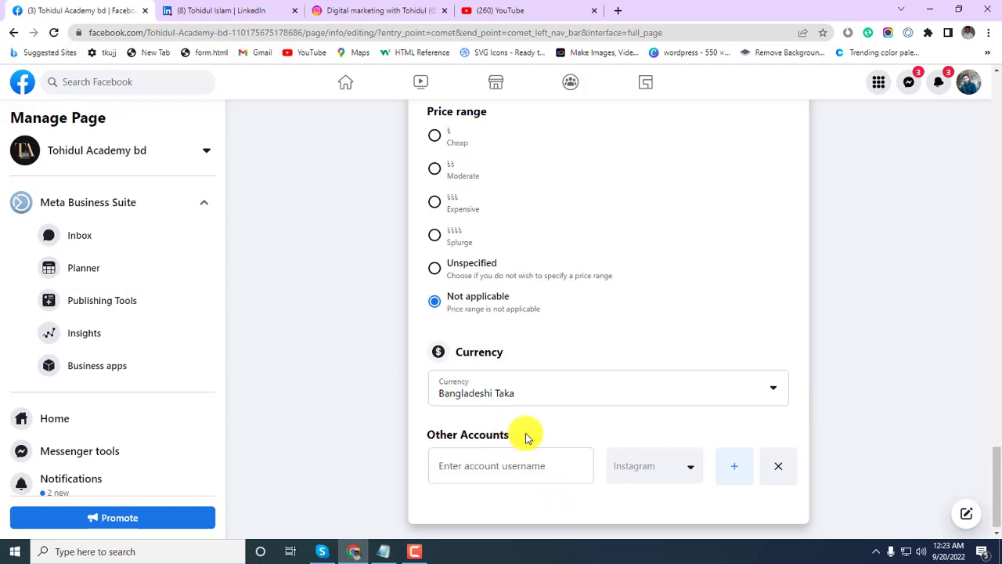
pyautogui.moveTo(524, 437); pyautogui.dragTo(409, 432)
pyautogui.click(558, 435)
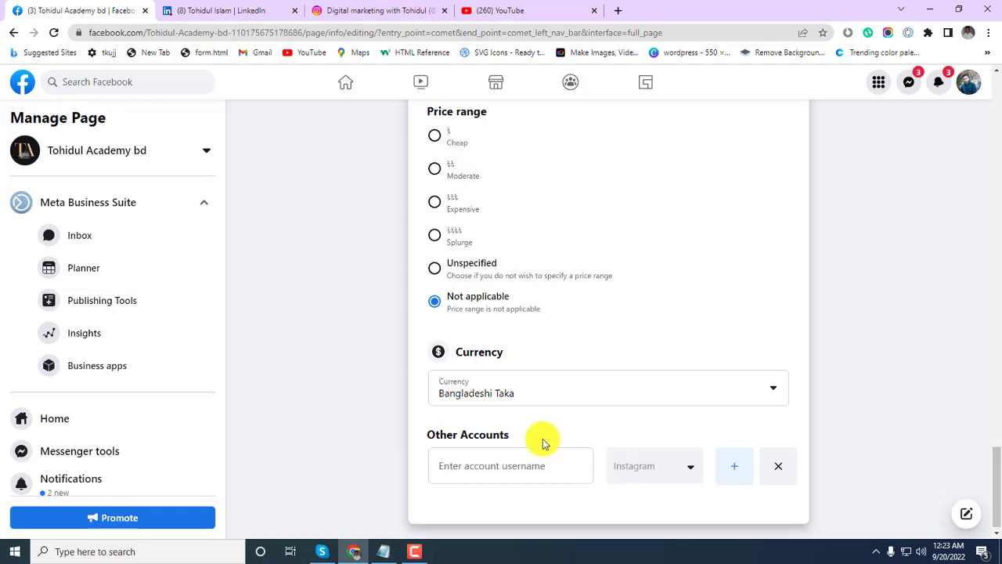
# Copy the Instagram profile address from its browser tab.
pyautogui.click(351, 11)
pyautogui.click(147, 35)
pyautogui.hotkey('ctrl', 'c')
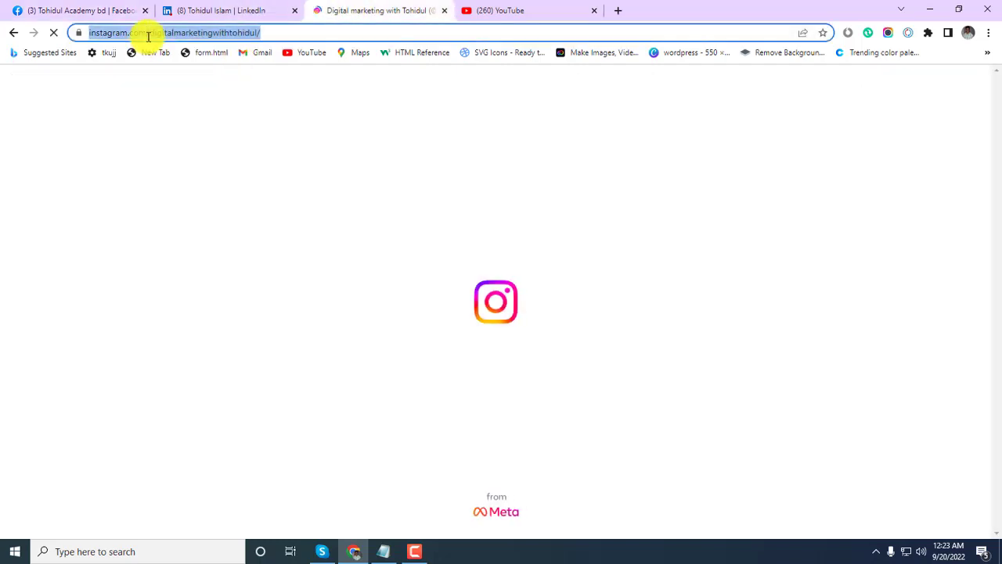
pyautogui.click(63, 9)
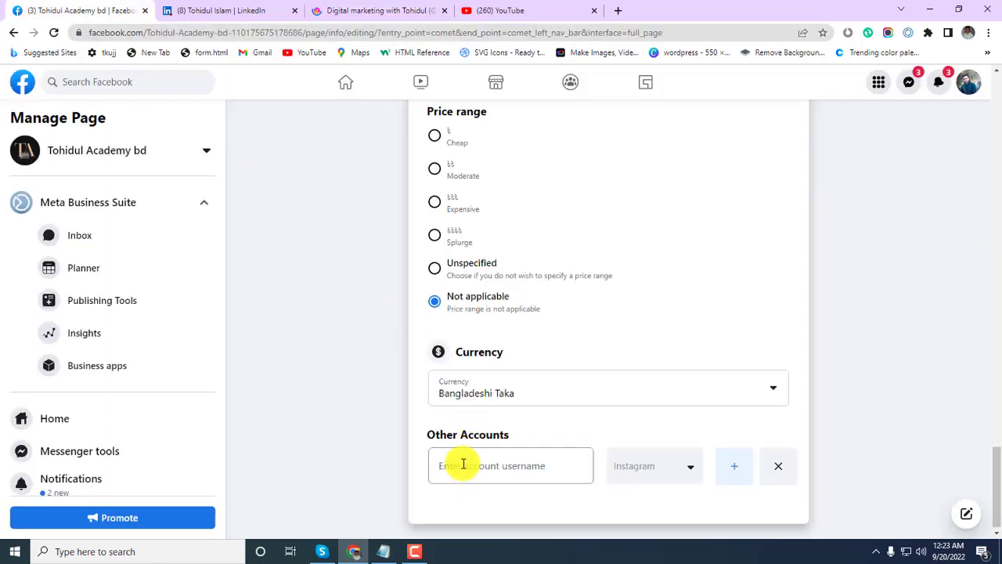
# Paste the Instagram link into Other Accounts with Instagram as the platform, and add it.
pyautogui.click(462, 466)
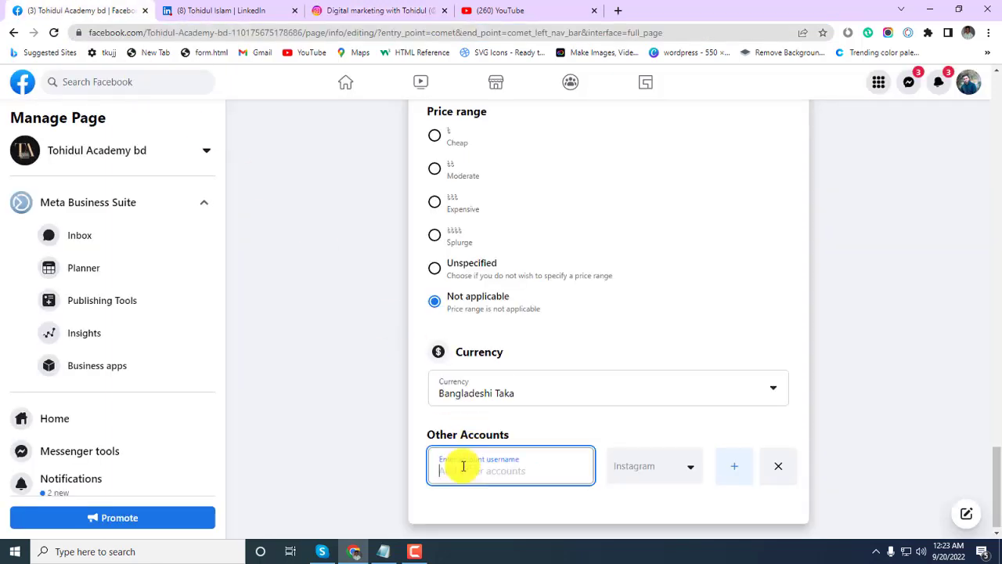
pyautogui.hotkey('ctrl', 'v')
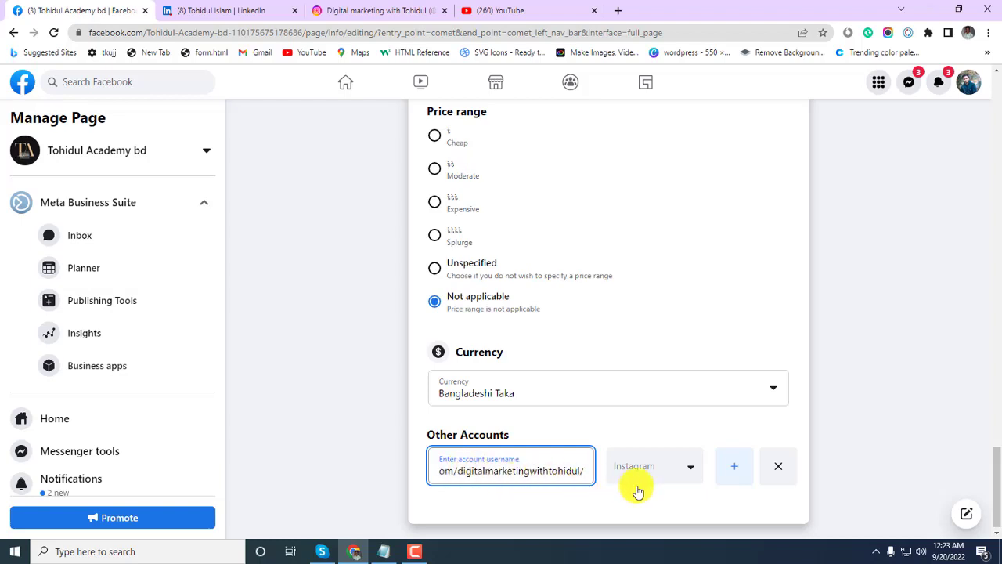
pyautogui.click(692, 473)
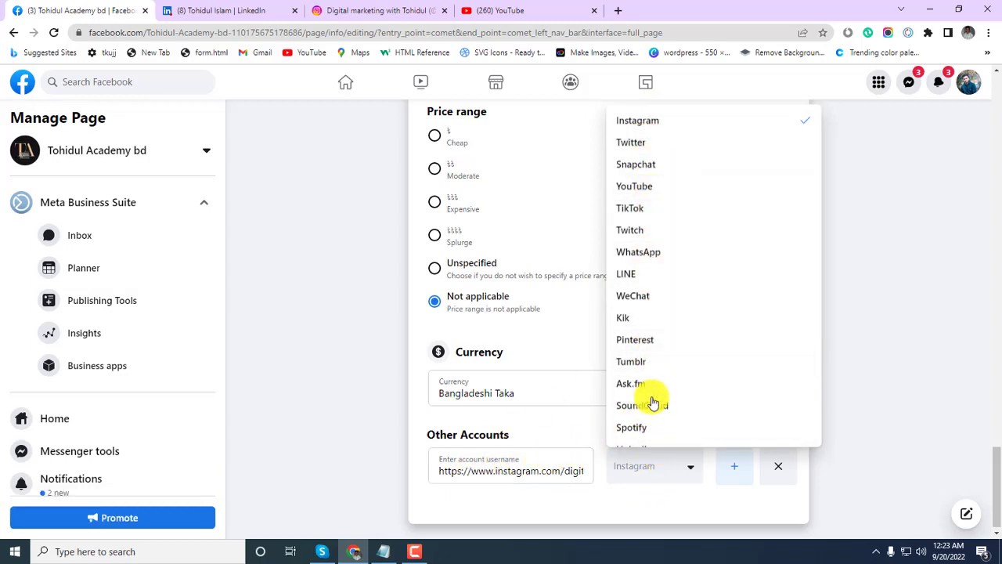
pyautogui.click(642, 122)
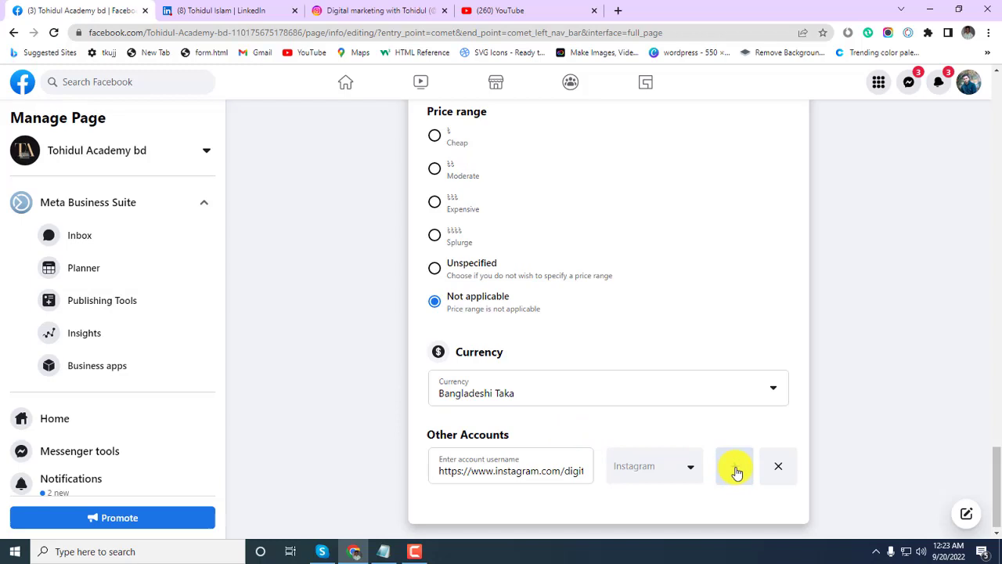
pyautogui.click(736, 470)
pyautogui.scroll(-1, 787, 450)
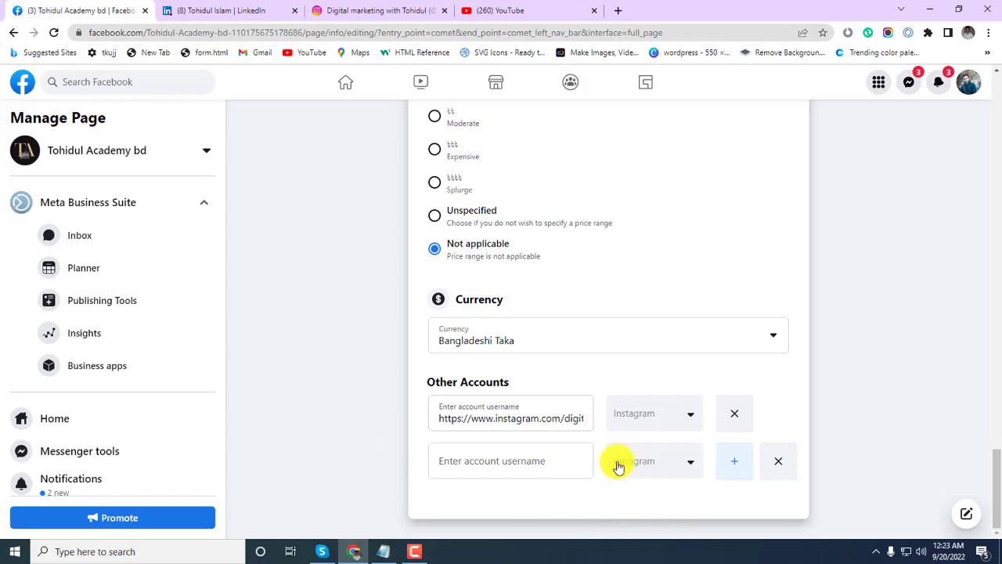
# Set the second account row's platform to LinkedIn.
pyautogui.click(691, 466)
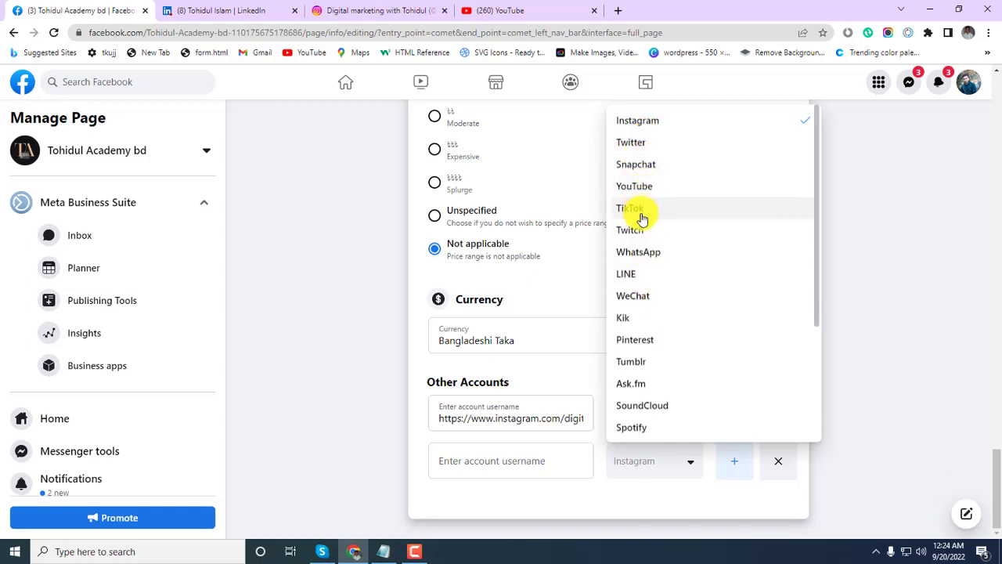
pyautogui.scroll(-2, 644, 313)
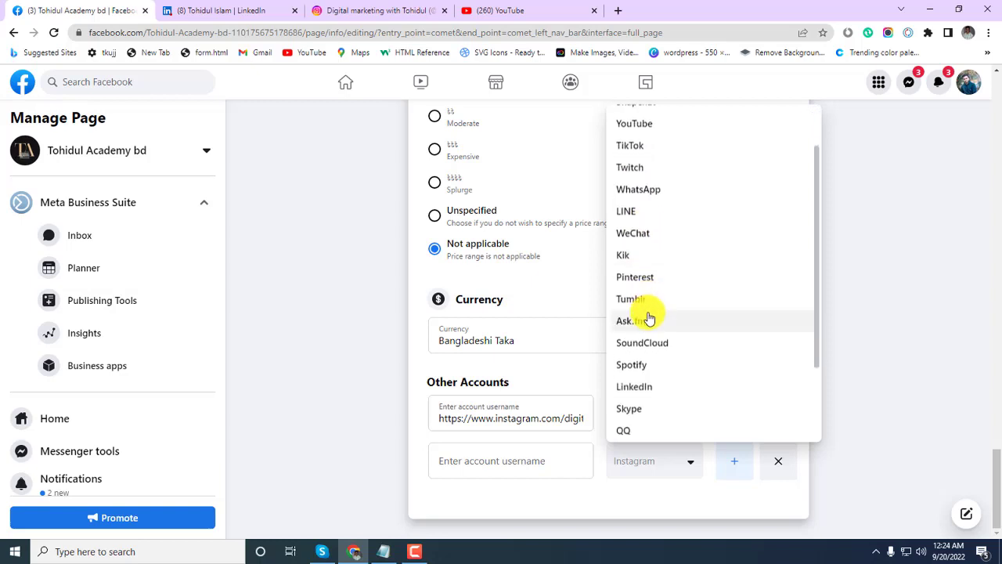
pyautogui.scroll(-1, 648, 319)
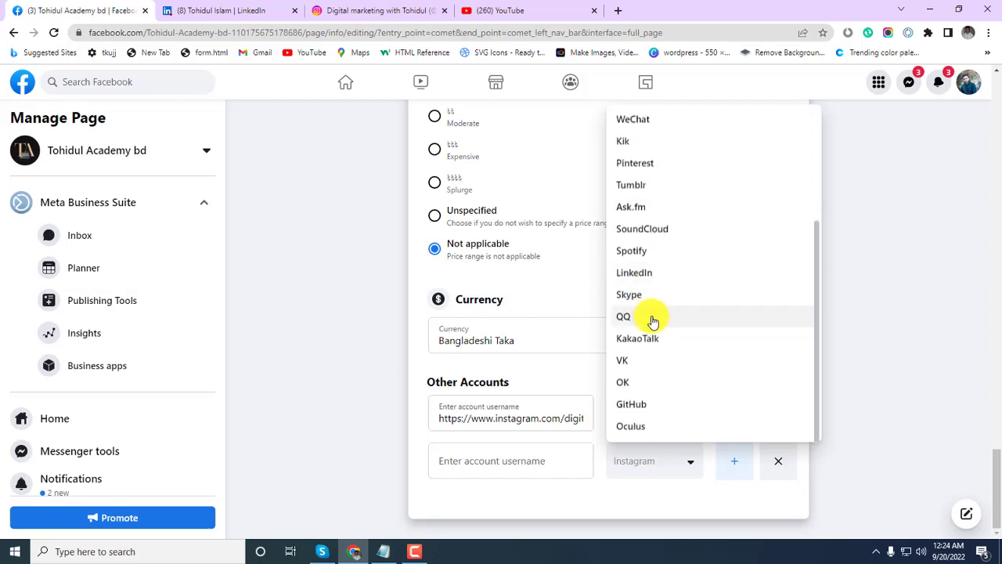
pyautogui.click(644, 277)
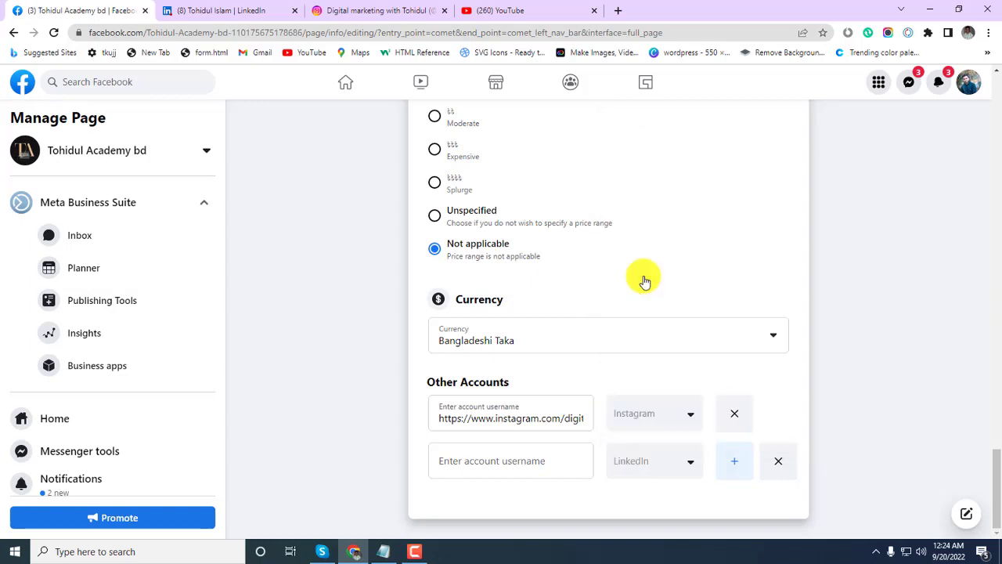
# Copy the LinkedIn profile address, paste it into the second row, and save it.
pyautogui.click(219, 10)
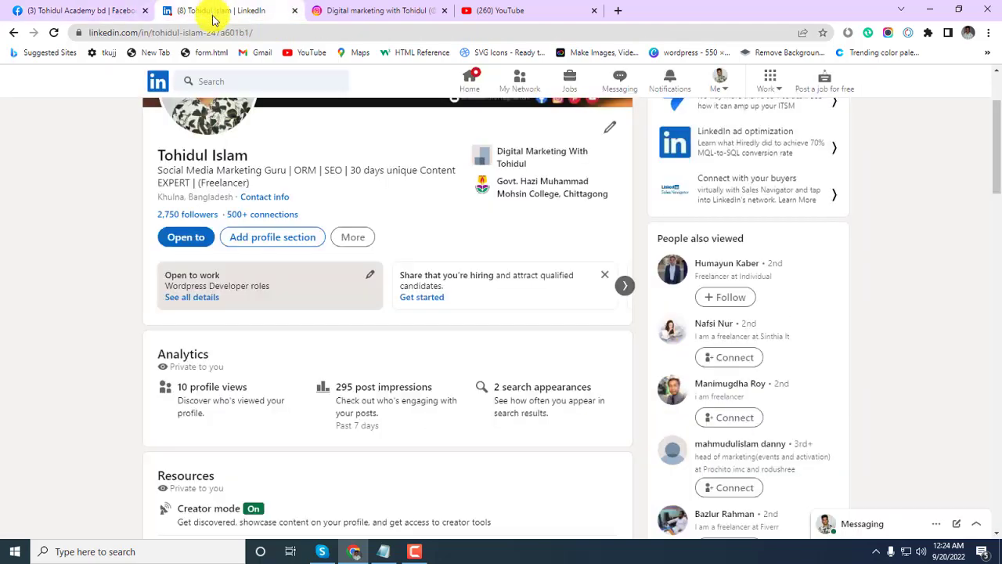
pyautogui.click(145, 32)
pyautogui.hotkey('ctrl', 'c')
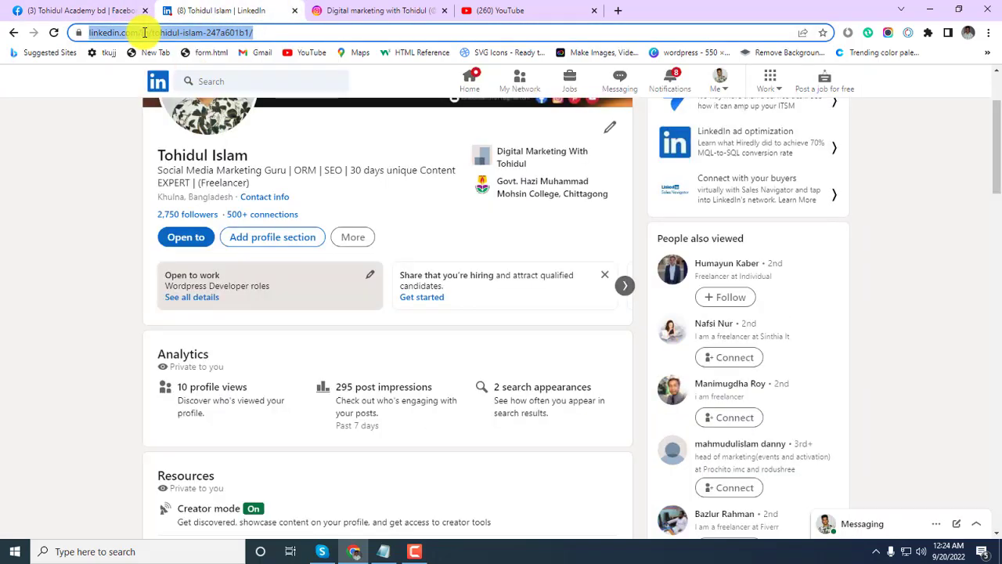
pyautogui.click(79, 10)
pyautogui.click(481, 459)
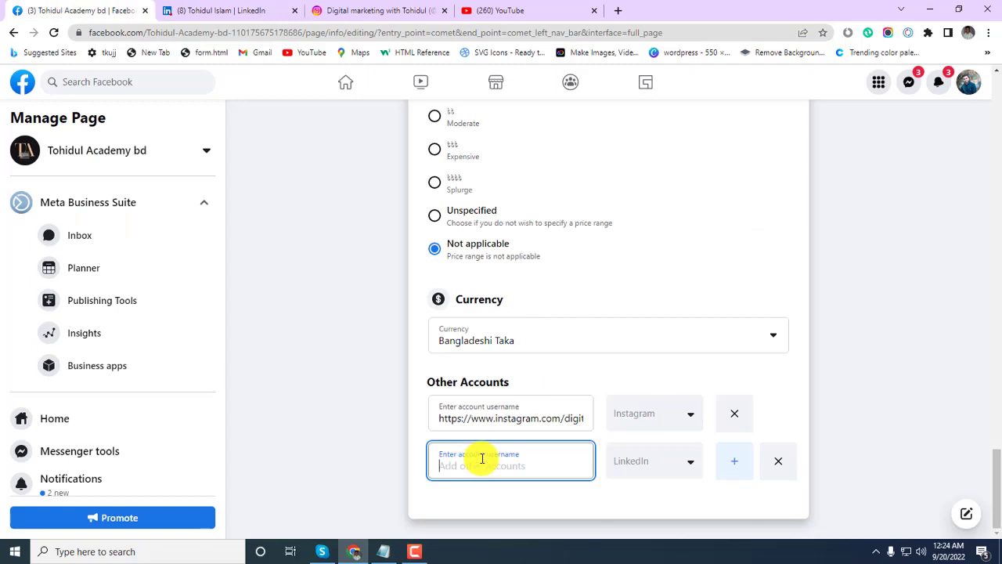
pyautogui.hotkey('ctrl', 'v')
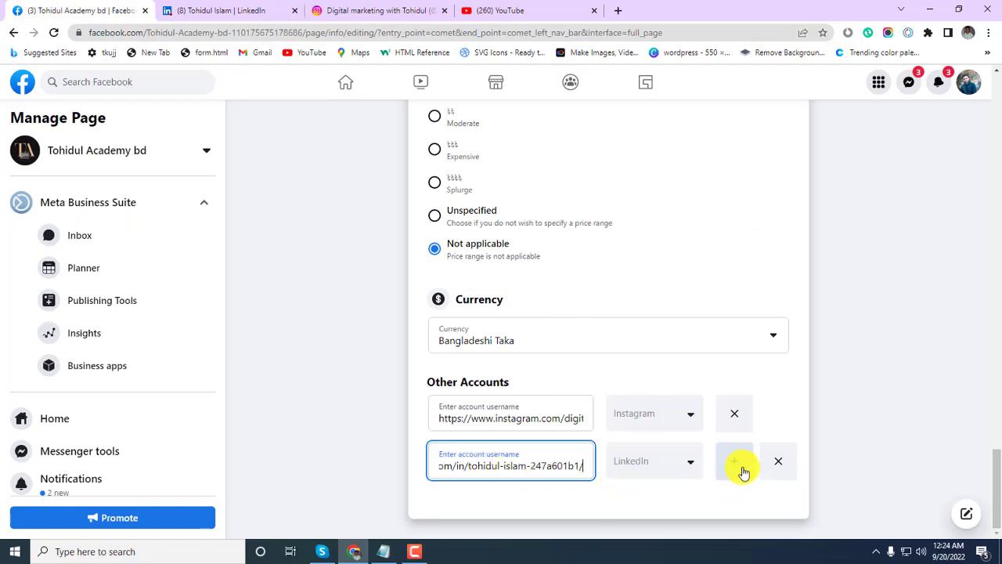
pyautogui.click(742, 471)
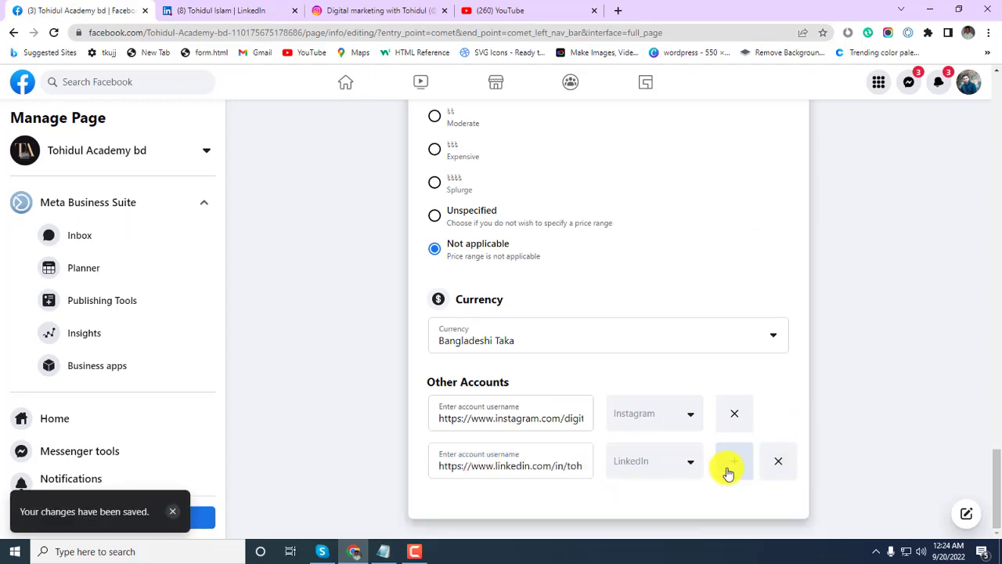
pyautogui.click(735, 468)
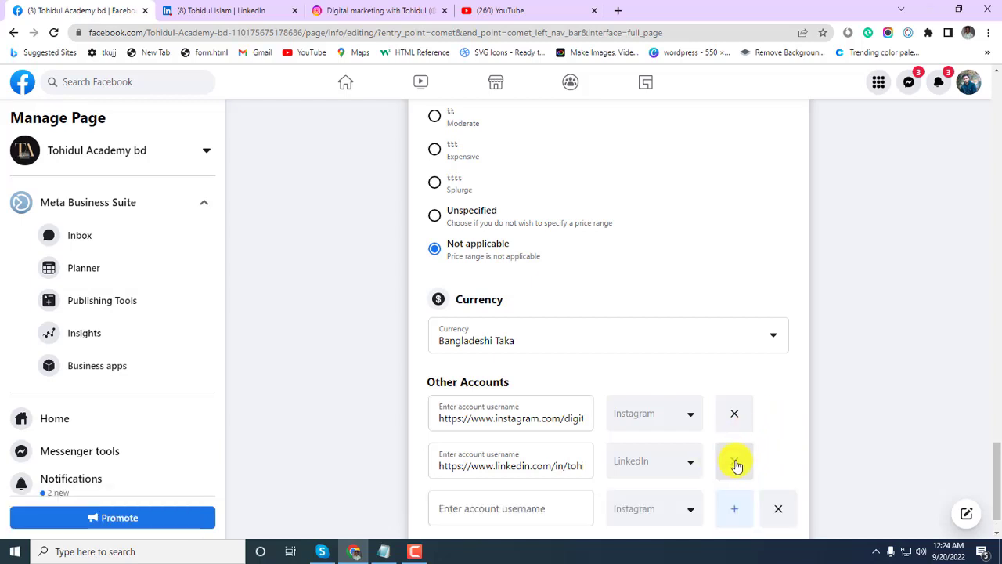
pyautogui.scroll(-1, 783, 435)
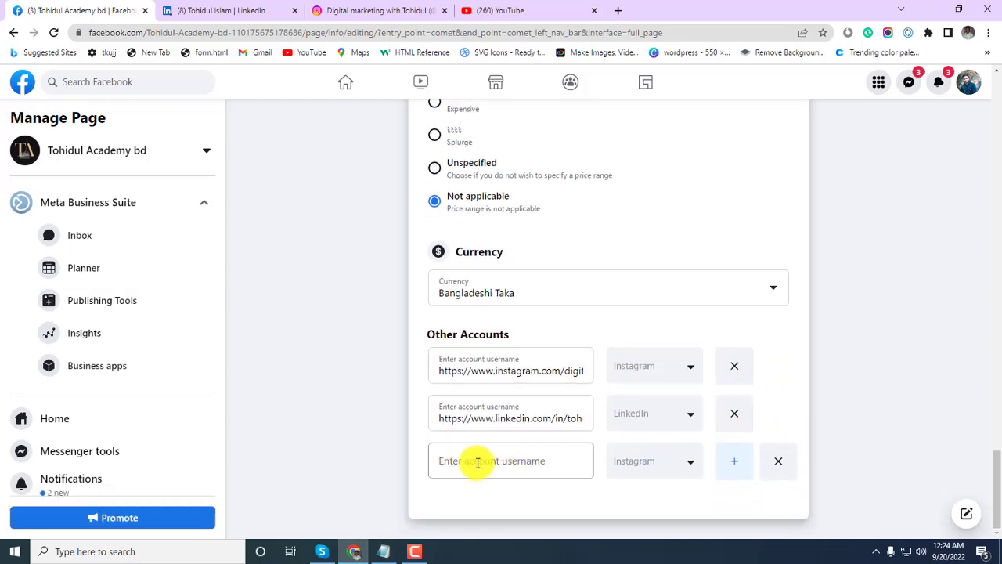
# Remove the empty third account row from Other Accounts.
pyautogui.click(778, 461)
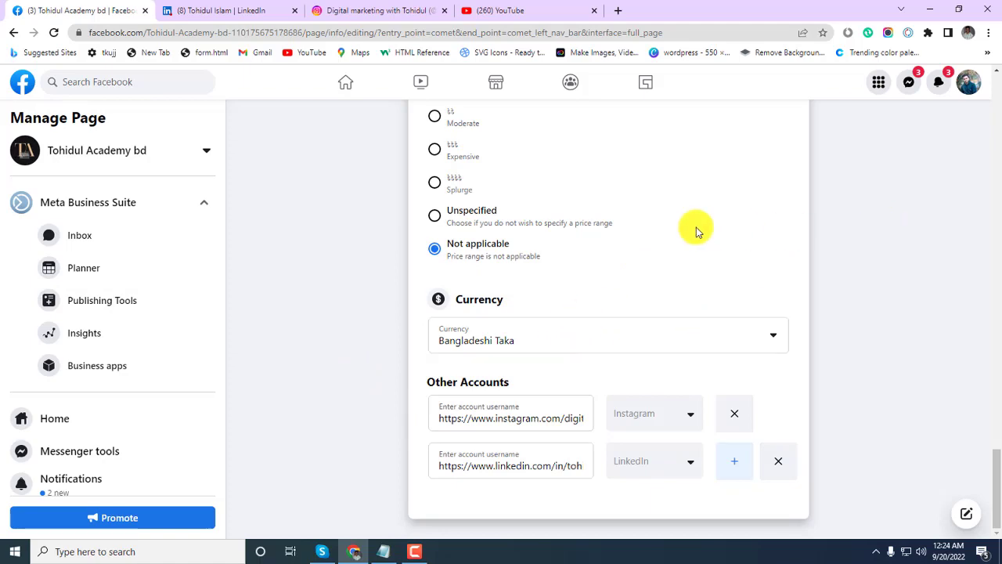
pyautogui.scroll(4, 695, 227)
pyautogui.scroll(7, 696, 227)
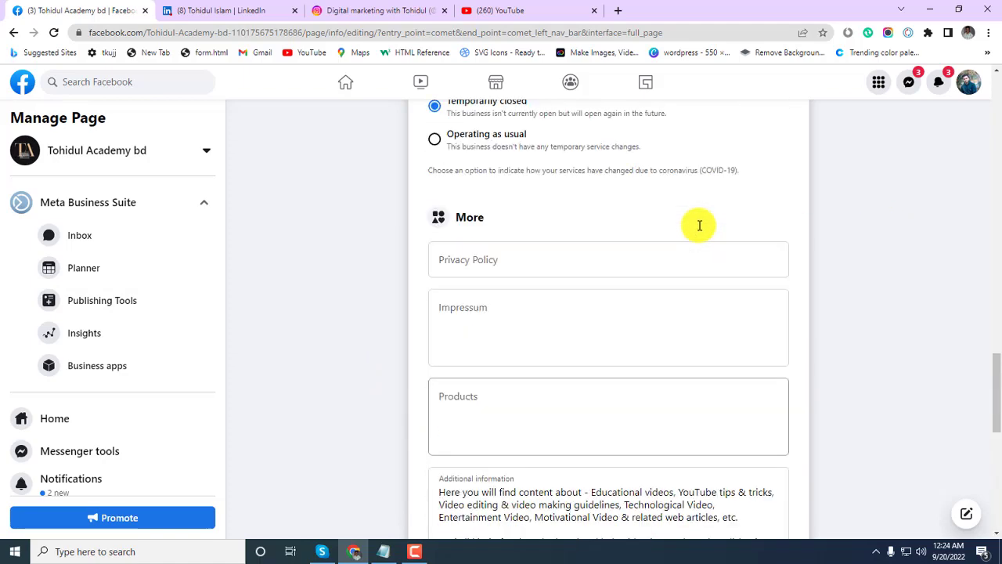
pyautogui.scroll(6, 699, 225)
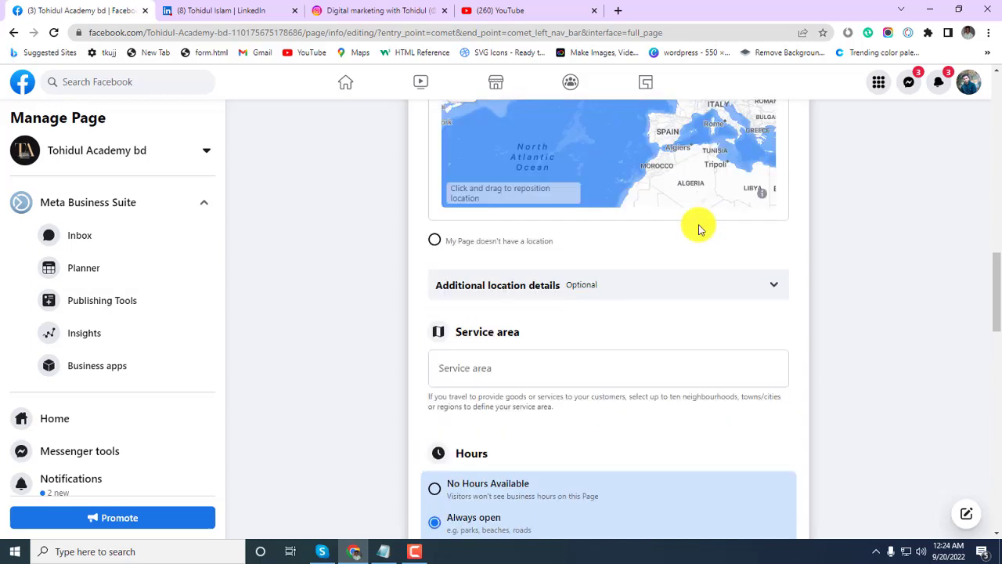
pyautogui.scroll(1, 816, 196)
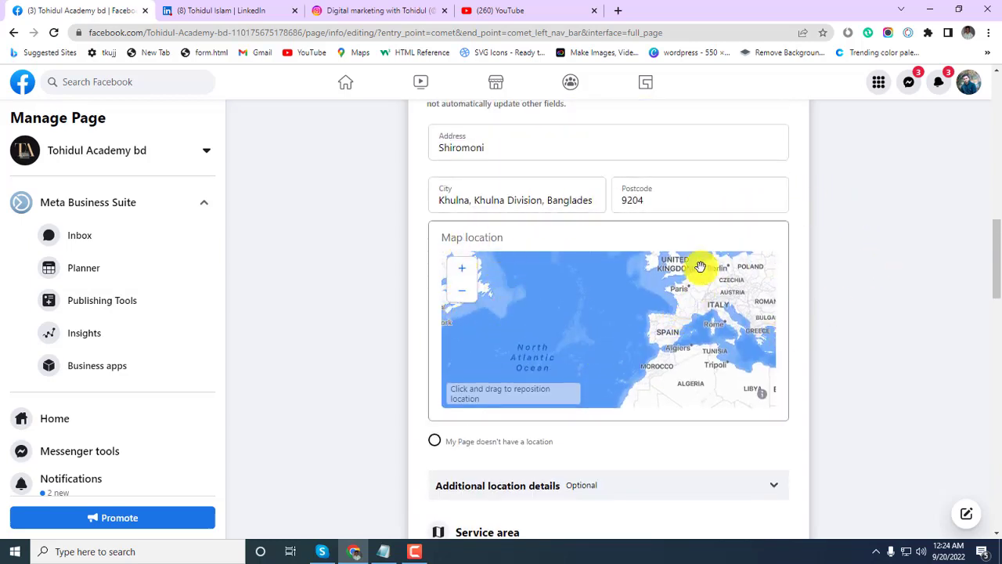
pyautogui.scroll(9, 600, 213)
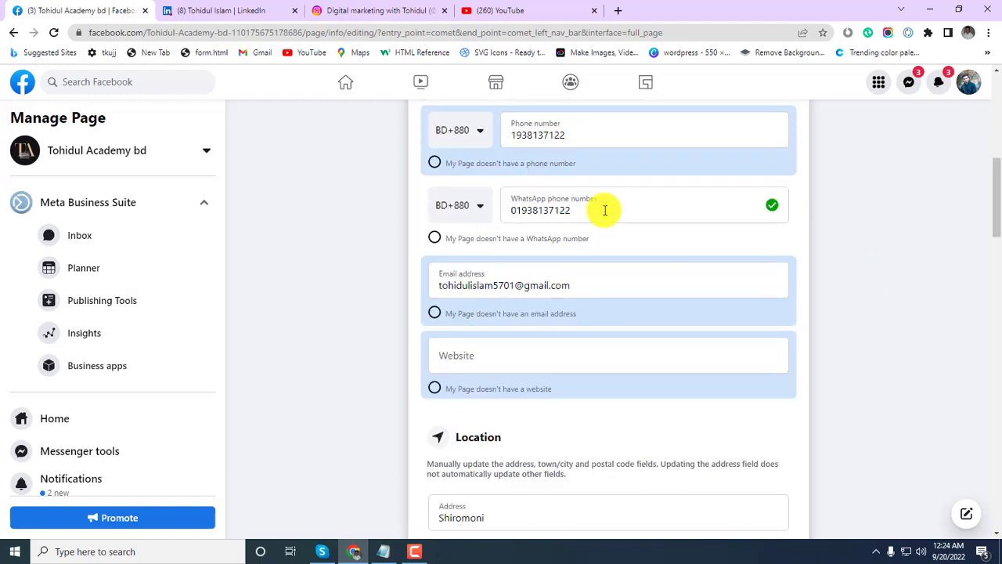
pyautogui.scroll(2, 604, 210)
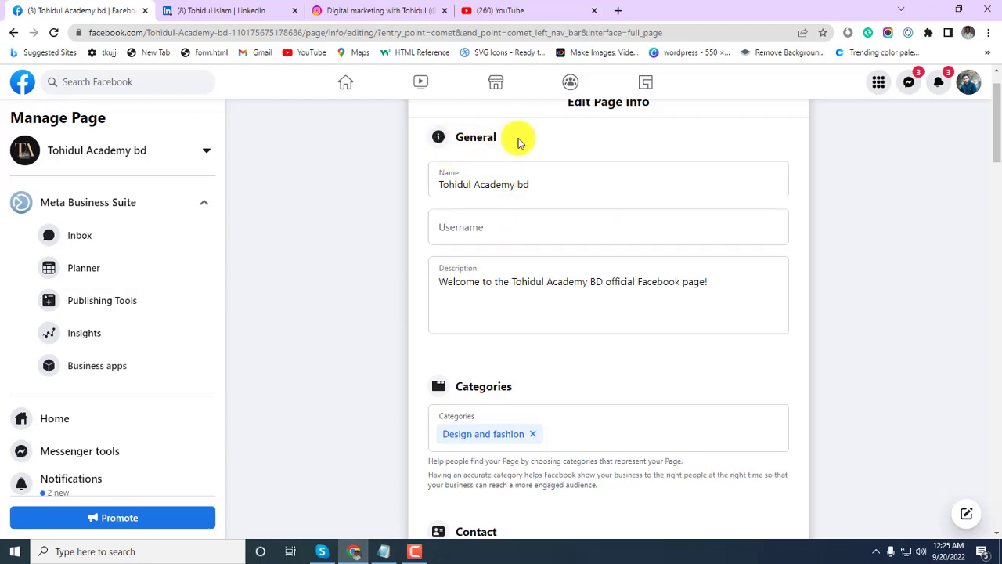
# Review the Edit Page info form, where Username and Website remain blank.
pyautogui.moveTo(519, 141); pyautogui.dragTo(459, 132)
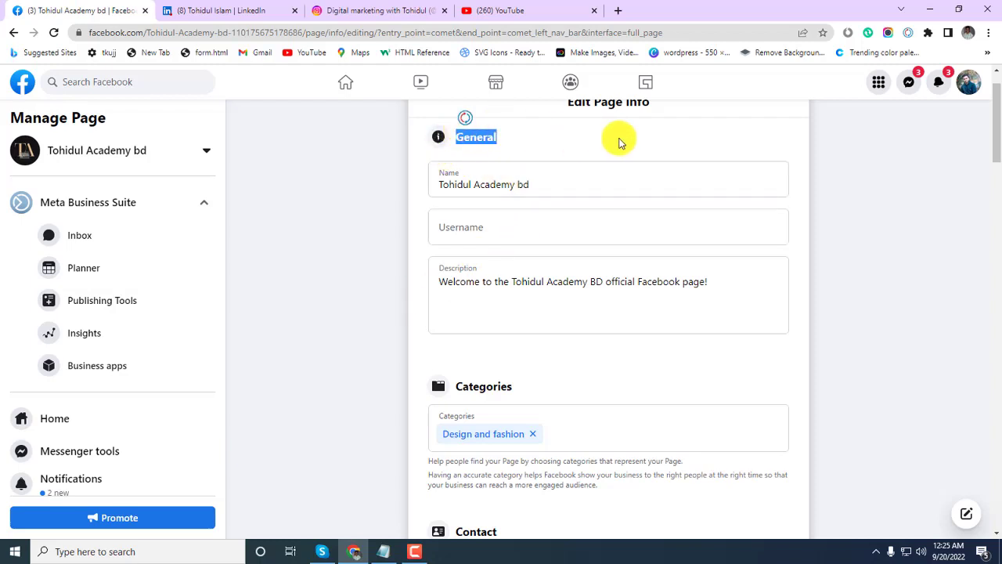
pyautogui.scroll(-1, 620, 147)
pyautogui.scroll(2, 622, 151)
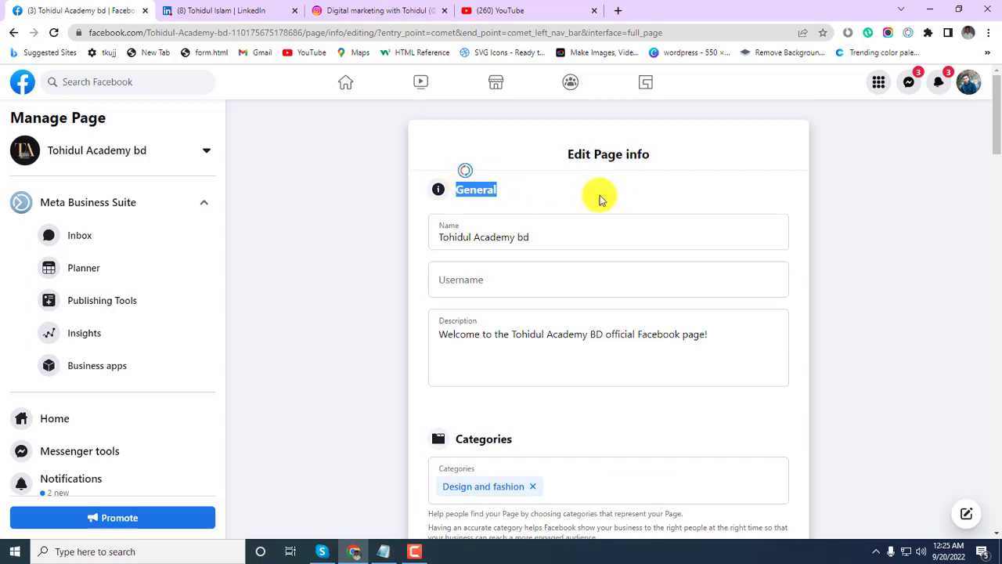
pyautogui.scroll(-2, 636, 193)
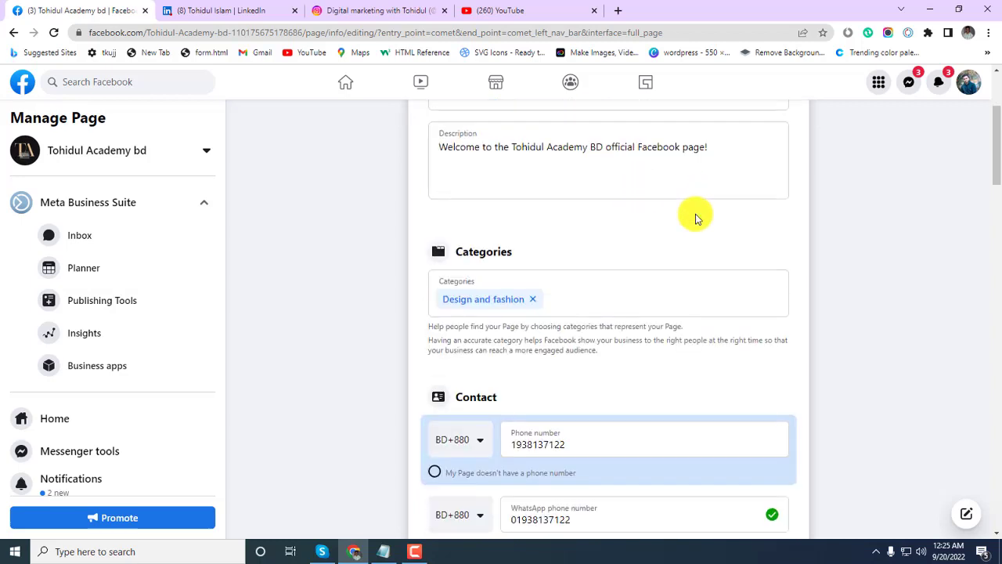
pyautogui.scroll(2, 697, 216)
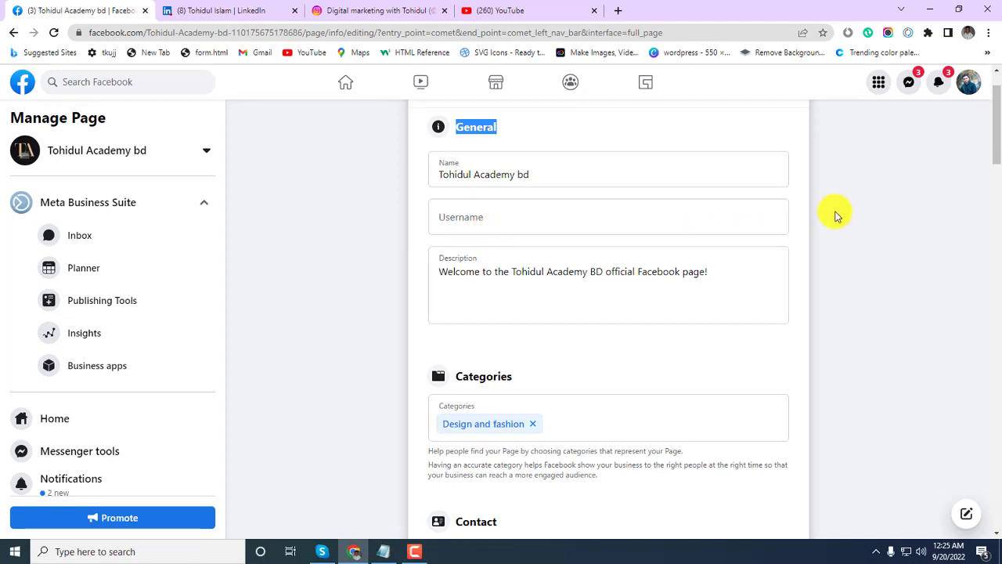
pyautogui.scroll(-1, 458, 328)
pyautogui.scroll(-7, 458, 327)
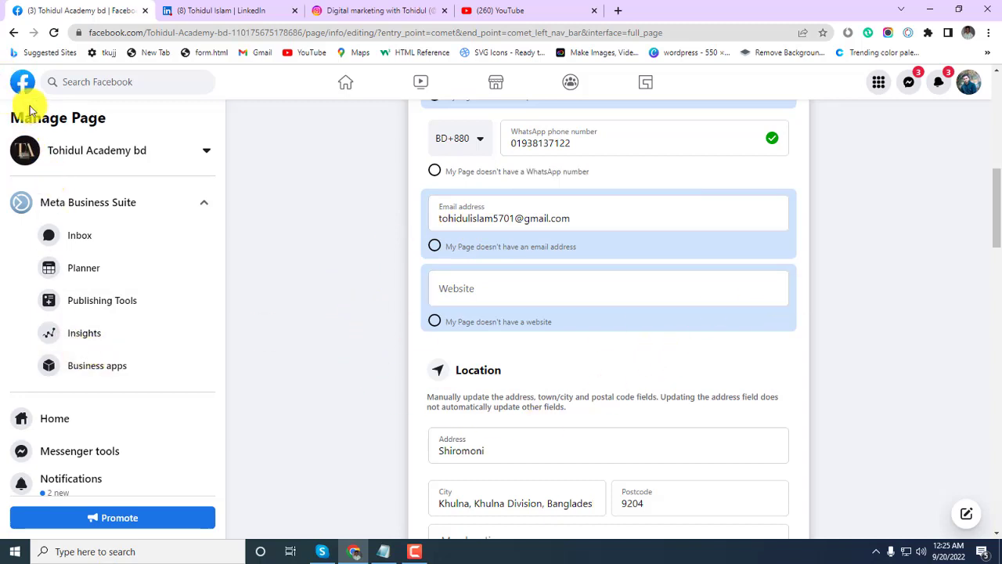
# Switch to the Tohidul Academy bd page and scroll down to its About section.
pyautogui.click(108, 162)
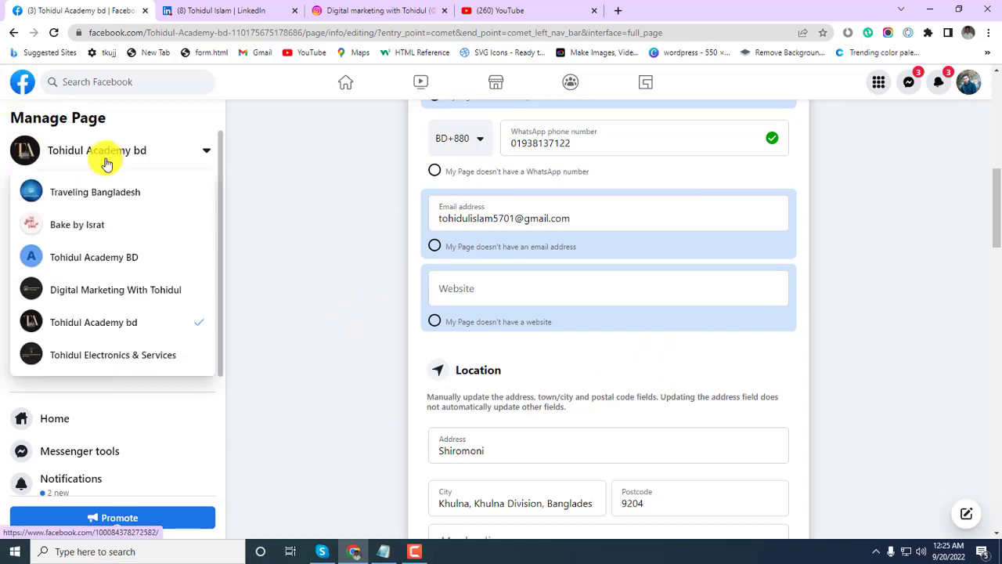
pyautogui.click(90, 330)
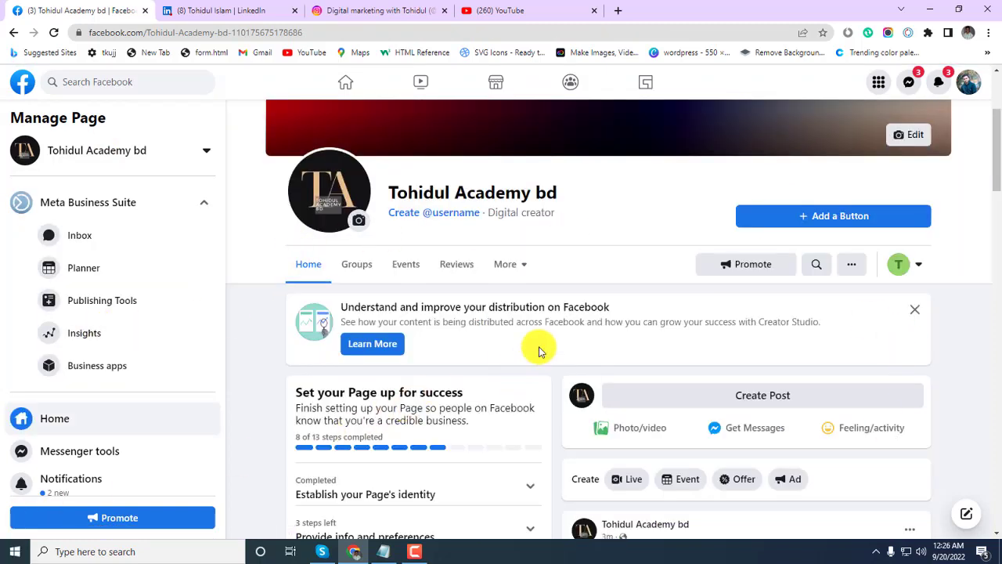
pyautogui.scroll(-1, 538, 353)
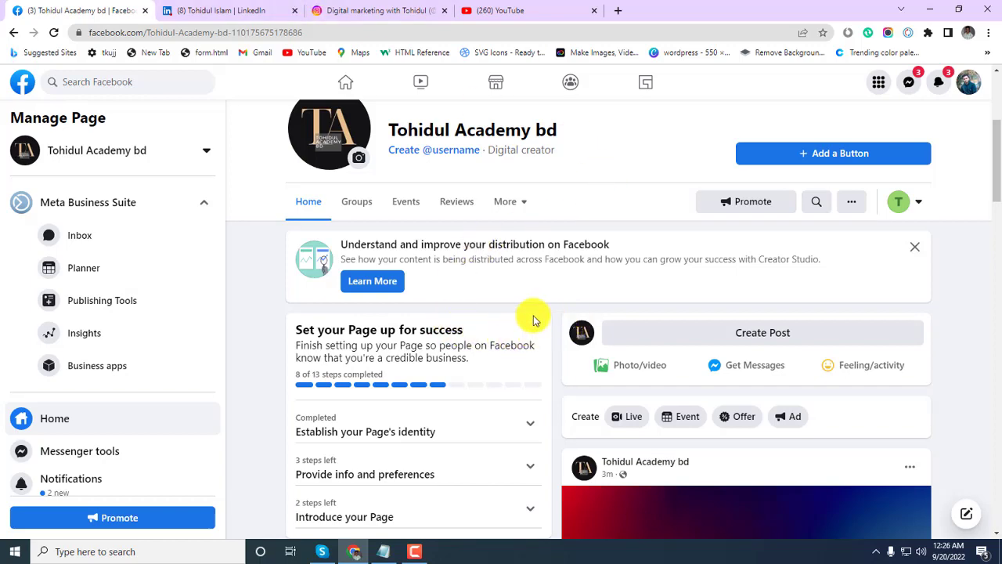
pyautogui.scroll(-6, 505, 323)
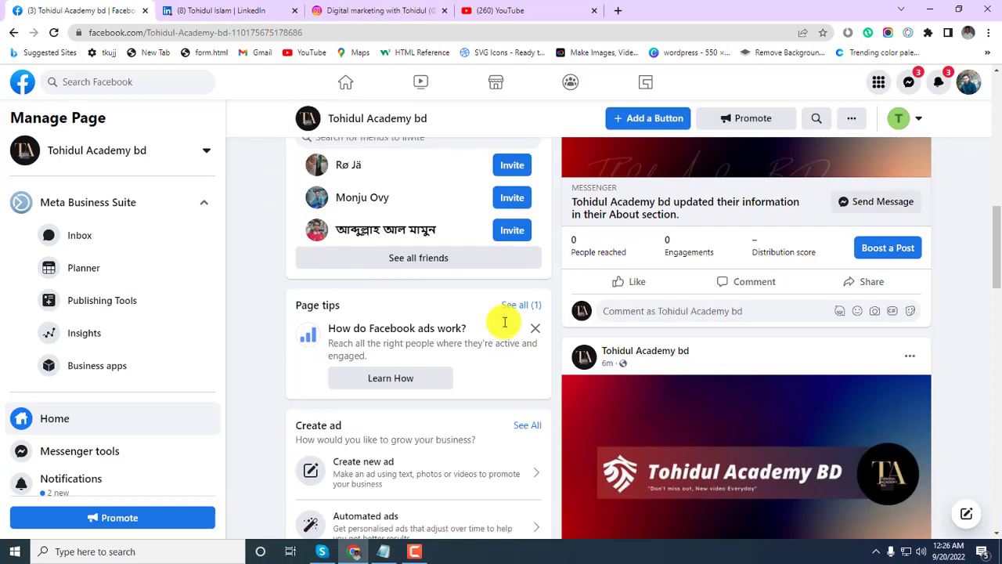
pyautogui.scroll(-7, 505, 325)
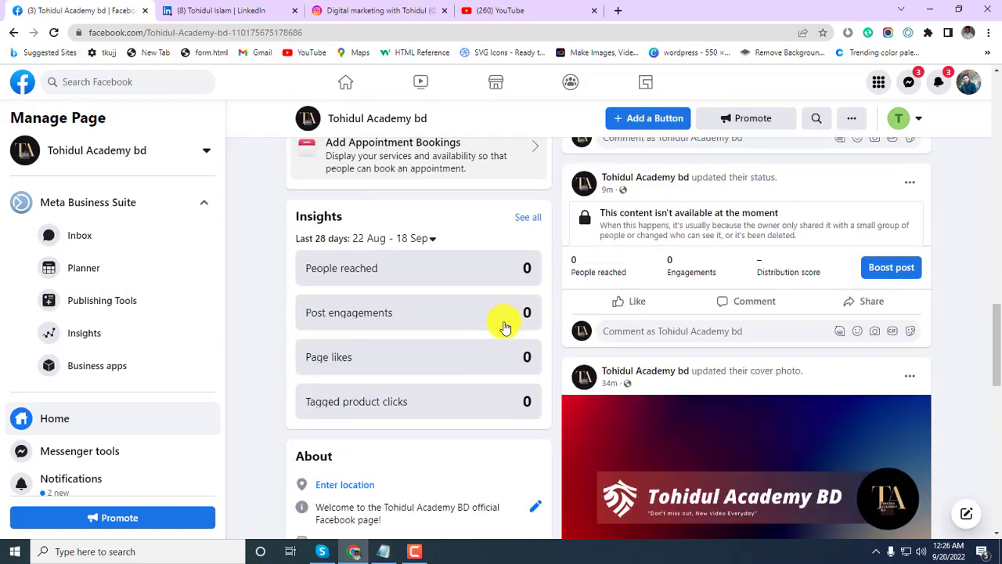
pyautogui.scroll(-3, 505, 327)
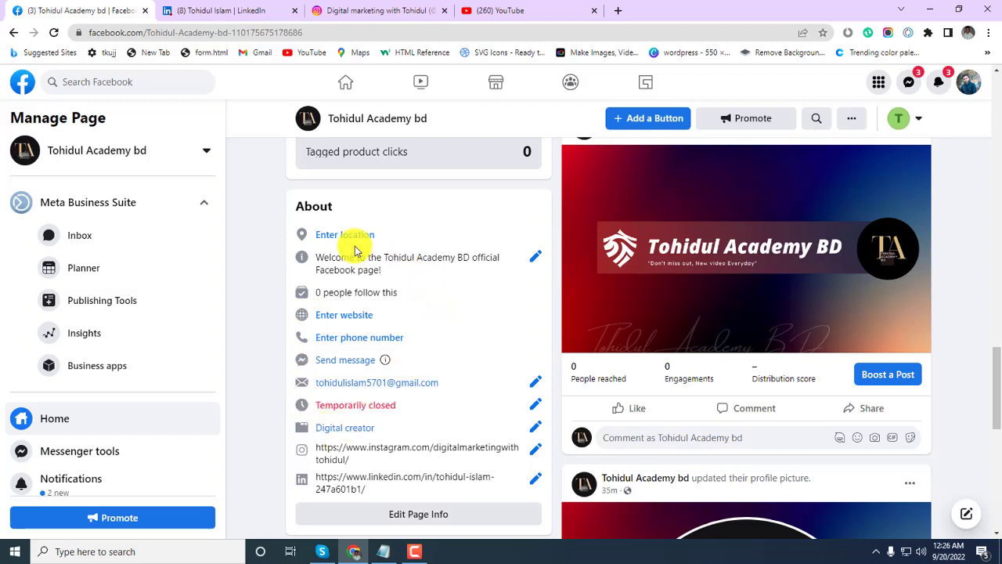
pyautogui.click(537, 407)
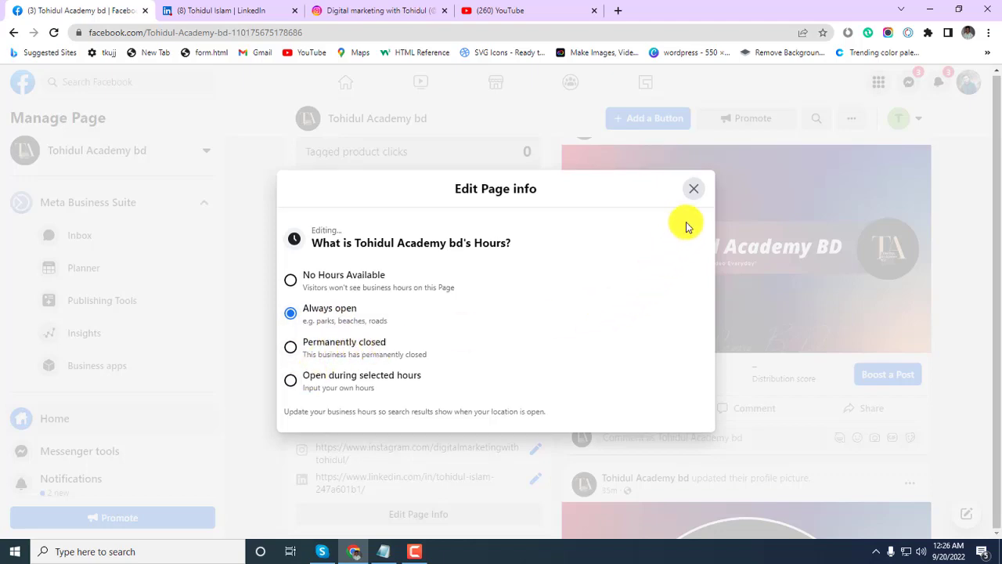
pyautogui.click(696, 192)
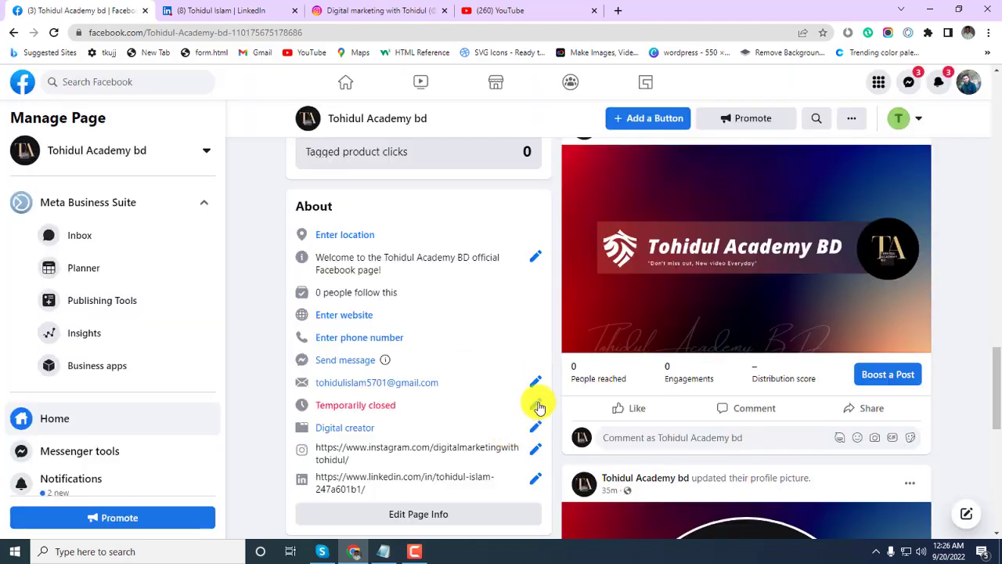
pyautogui.click(537, 405)
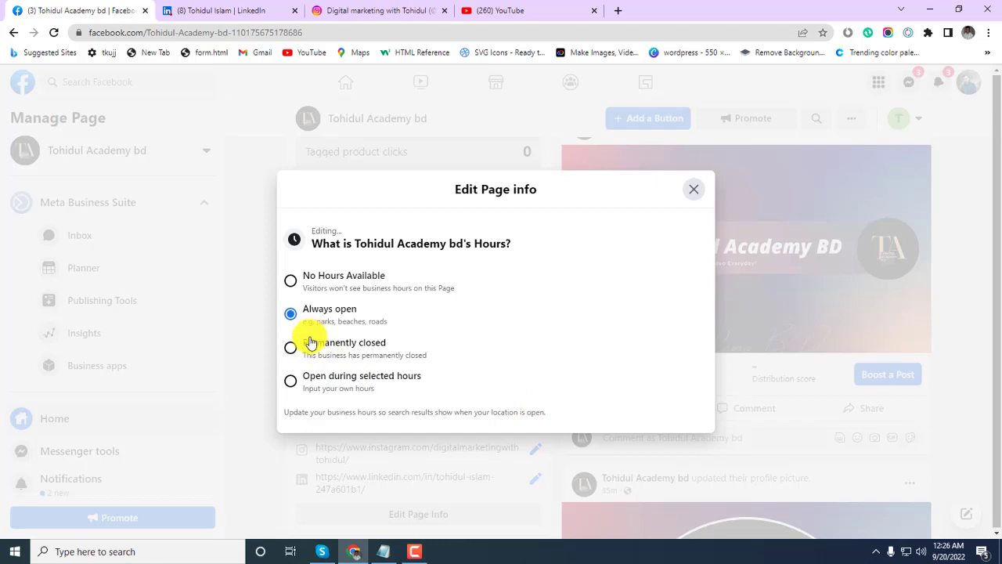
pyautogui.click(692, 193)
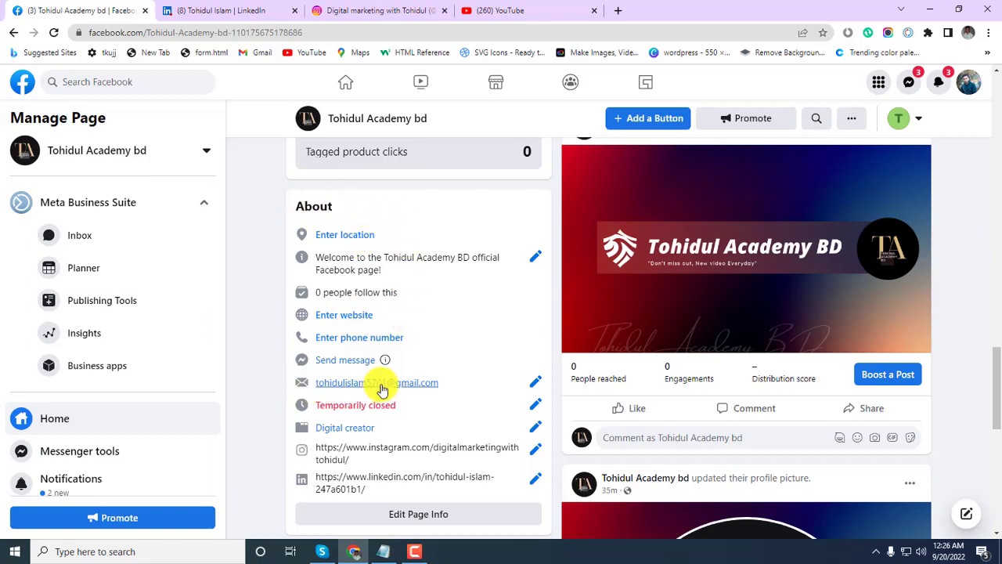
pyautogui.scroll(-2, 382, 389)
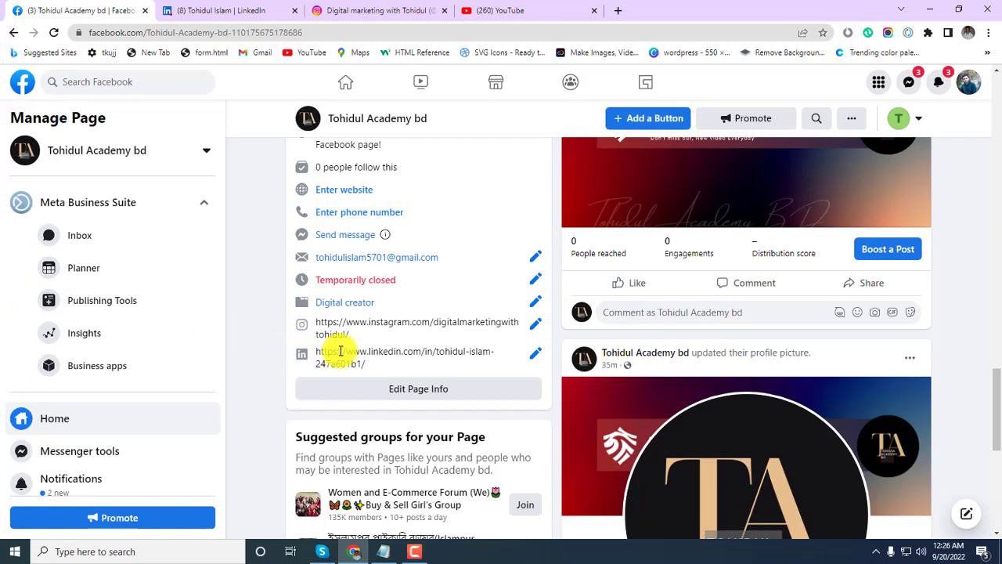
pyautogui.scroll(2, 341, 346)
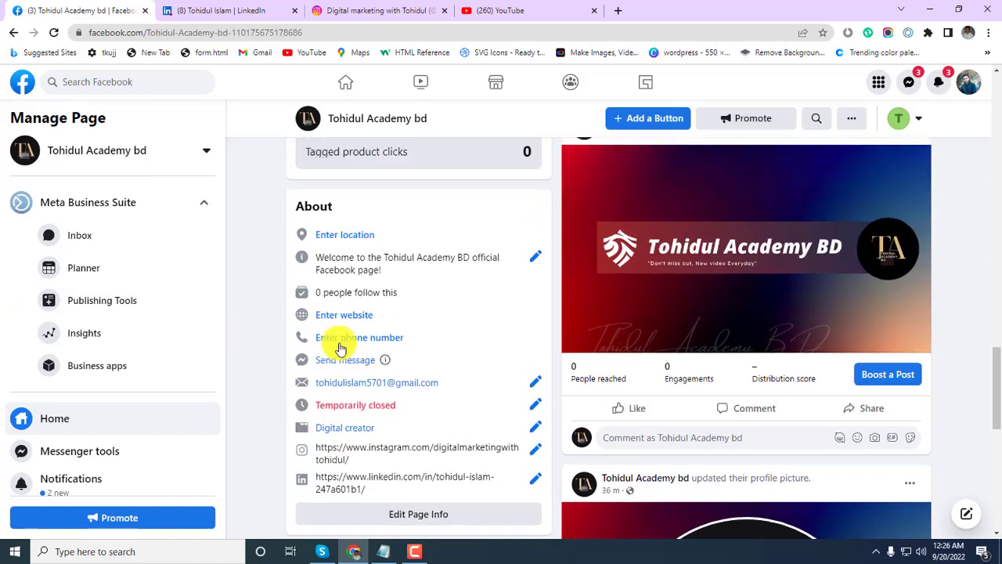
pyautogui.scroll(5, 431, 326)
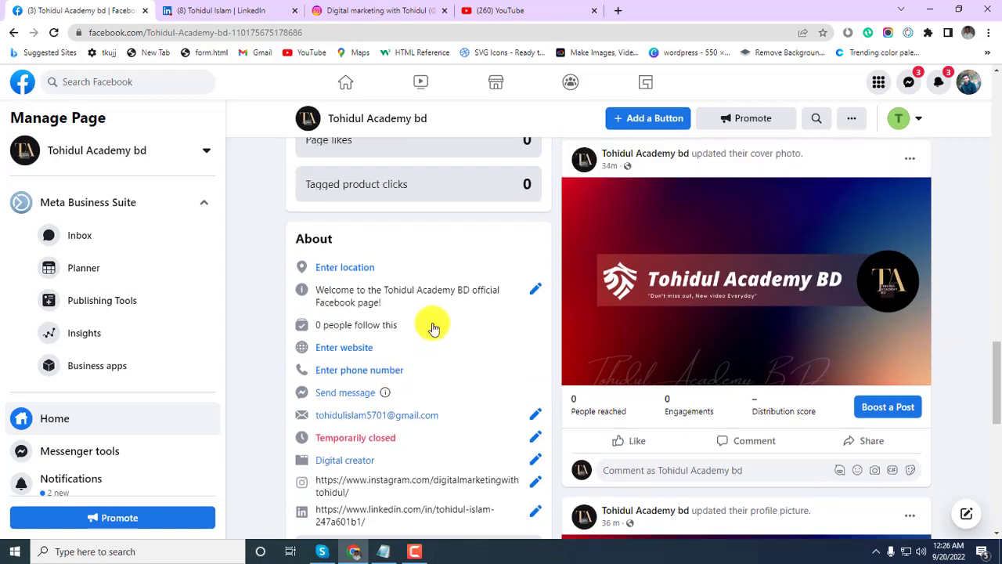
pyautogui.scroll(4, 460, 244)
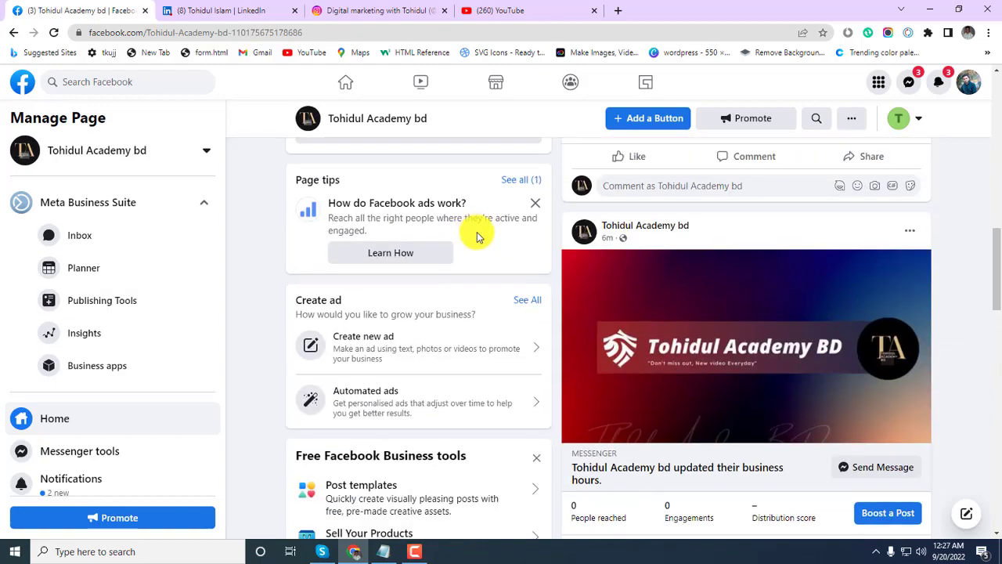
pyautogui.scroll(5, 476, 232)
pyautogui.scroll(2, 620, 261)
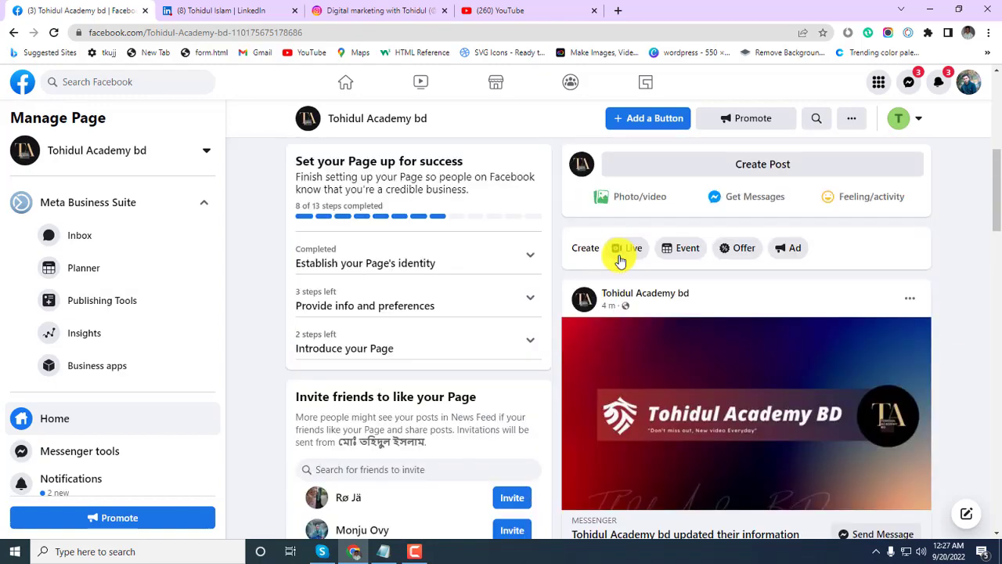
pyautogui.scroll(4, 620, 260)
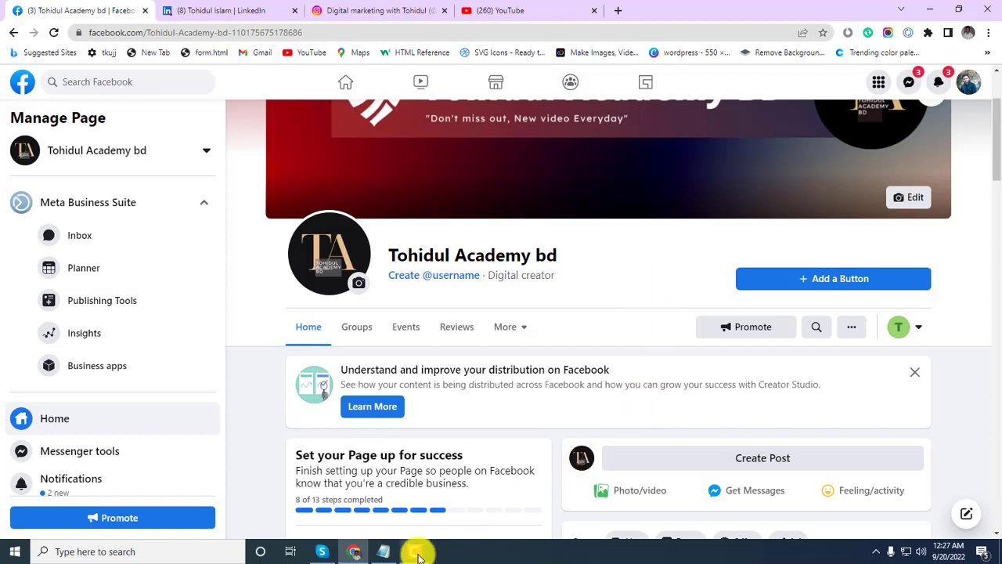
pyautogui.click(415, 551)
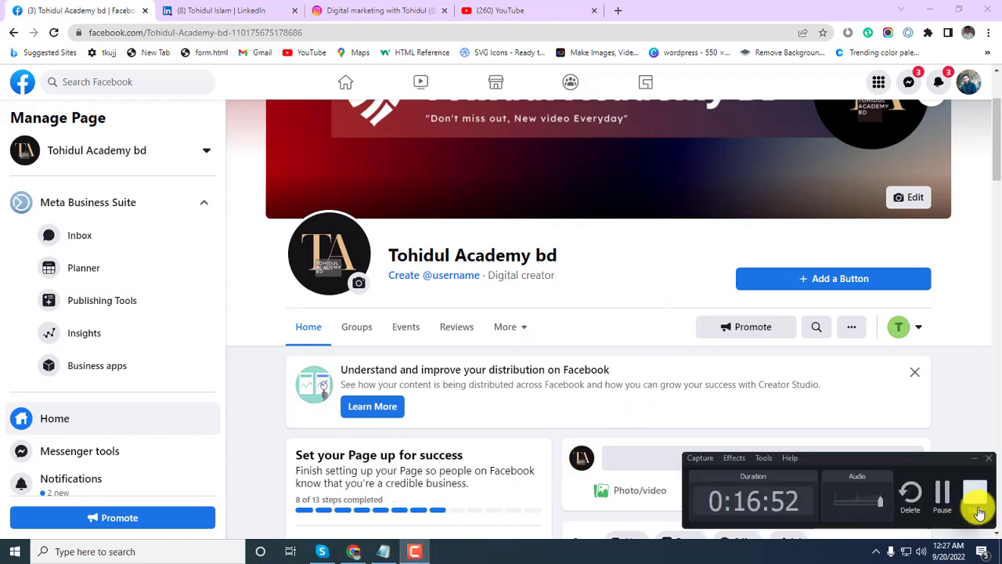